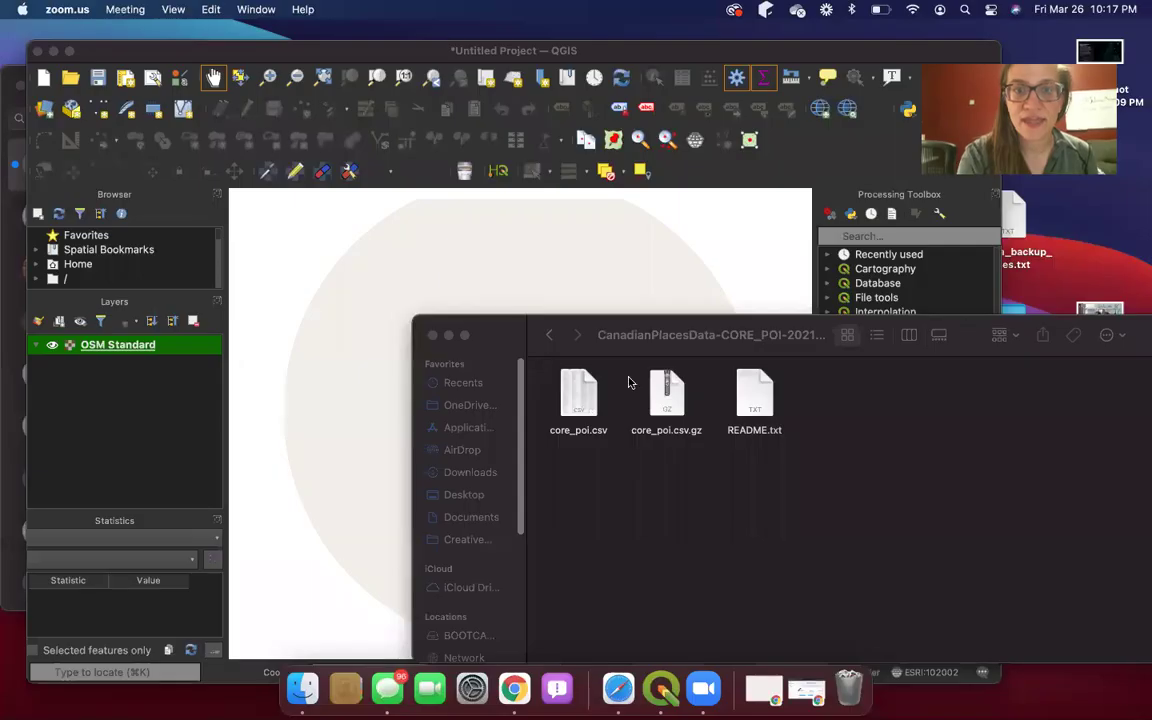
Step: Minimize Chrome's SafeGraph Data Shop page to reveal QGIS and the CanadianPlacesData-CORE_POI folder
{"action": "left_click", "coordinate": [514, 688]}
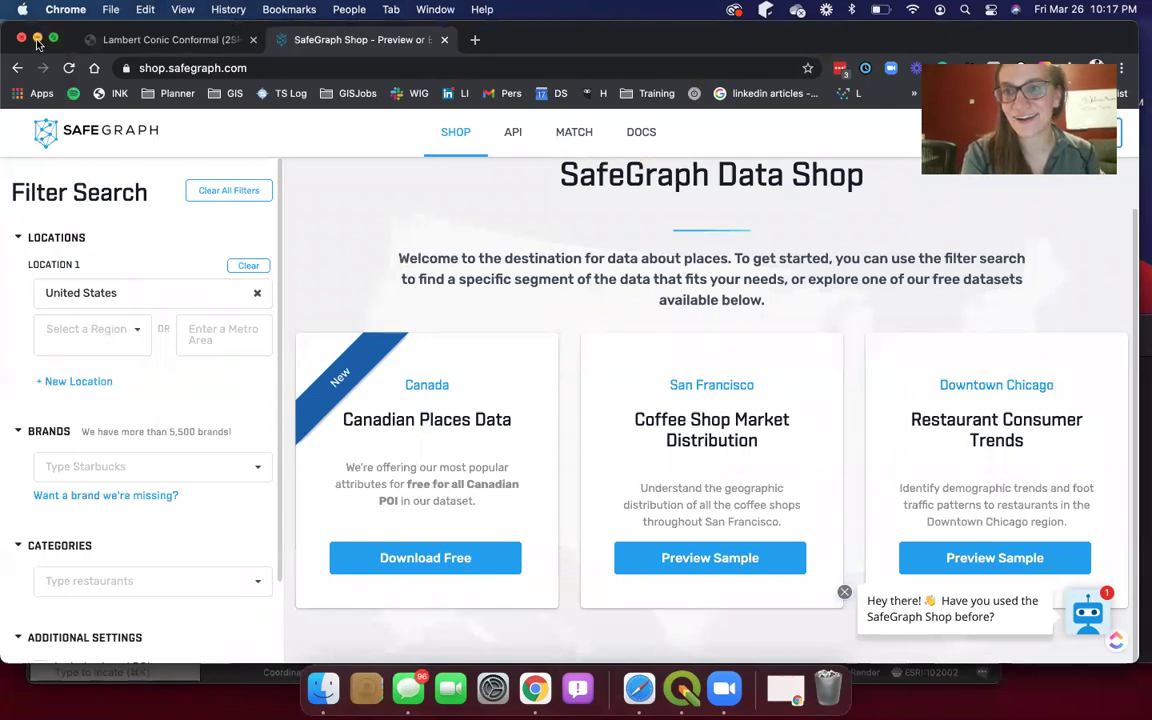
{"action": "left_click", "coordinate": [37, 40]}
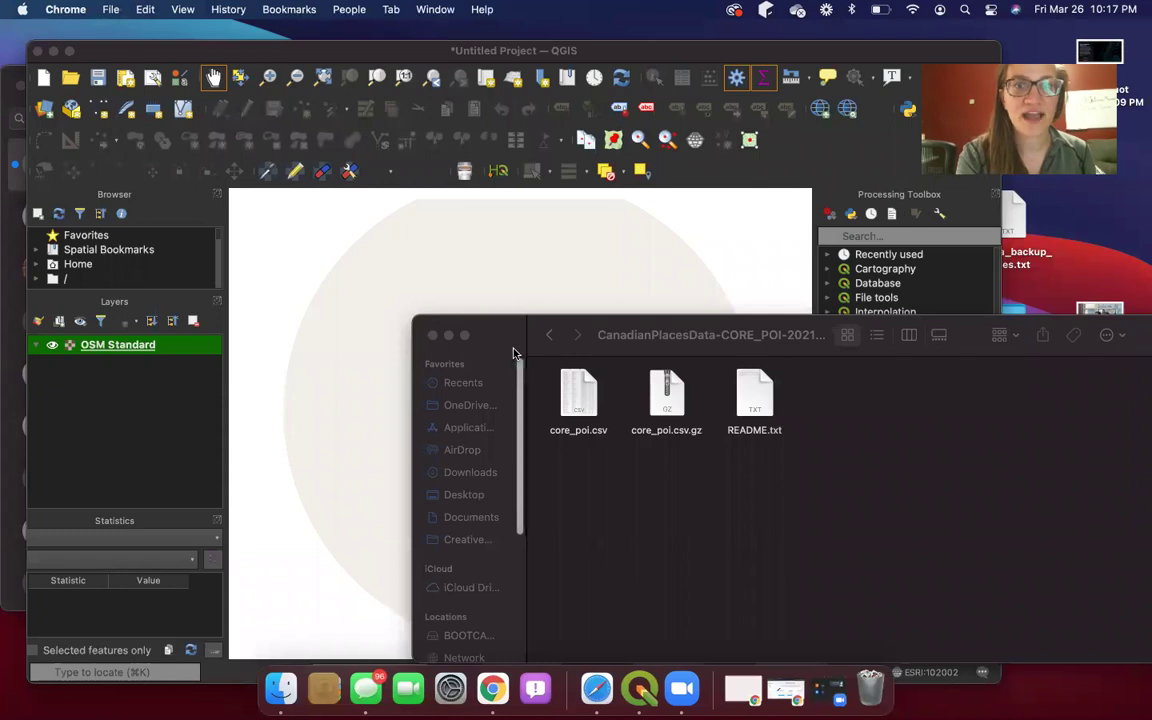
Step: Minimize the CanadianPlacesData-CORE_POI folder window and bring the QGIS project back to the front
{"action": "left_click", "coordinate": [480, 336]}
{"action": "left_click", "coordinate": [438, 335]}
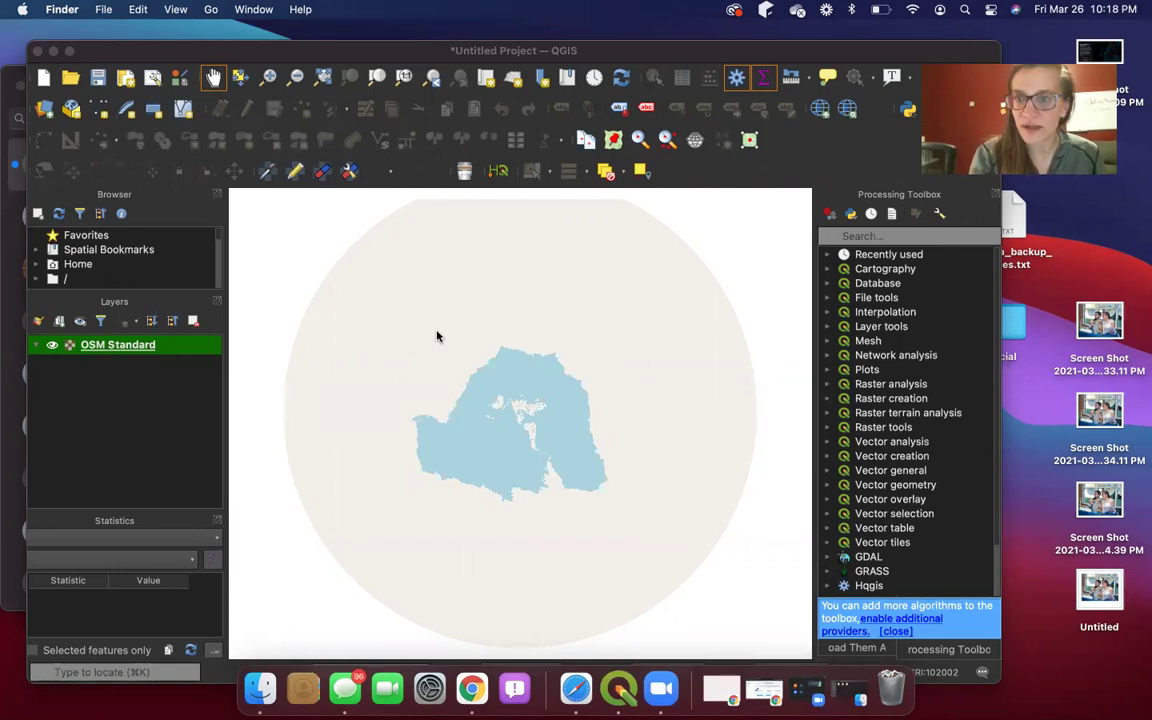
{"action": "left_click", "coordinate": [120, 52]}
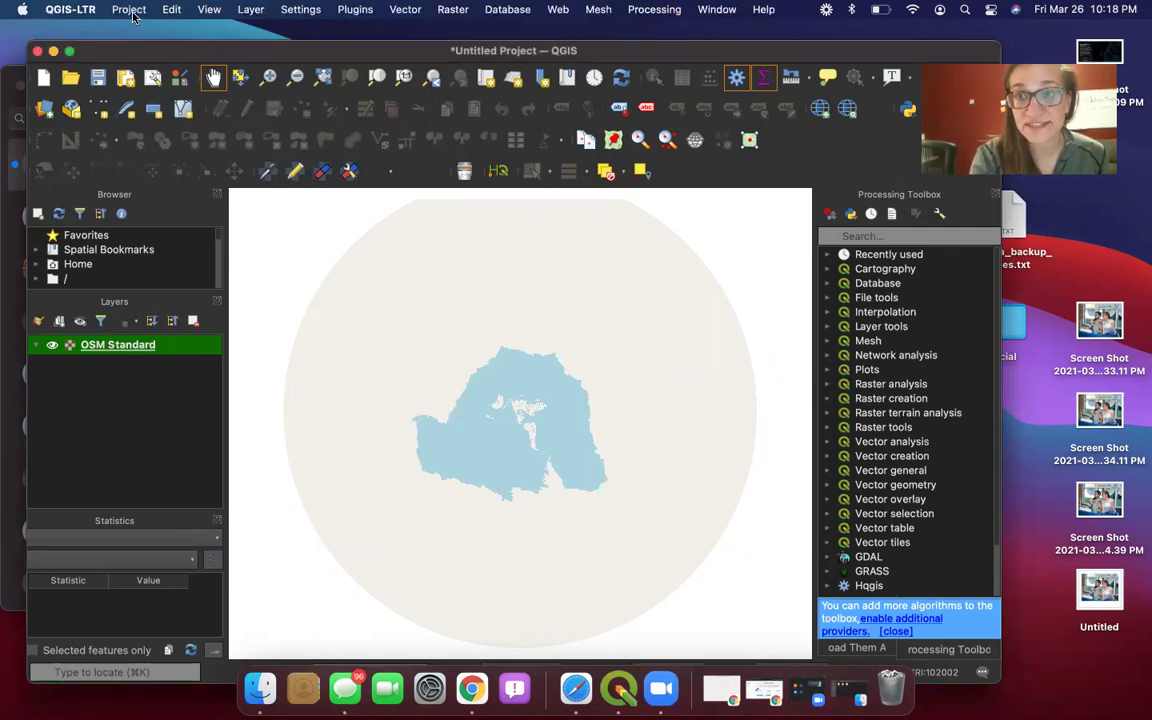
{"action": "left_click", "coordinate": [129, 10]}
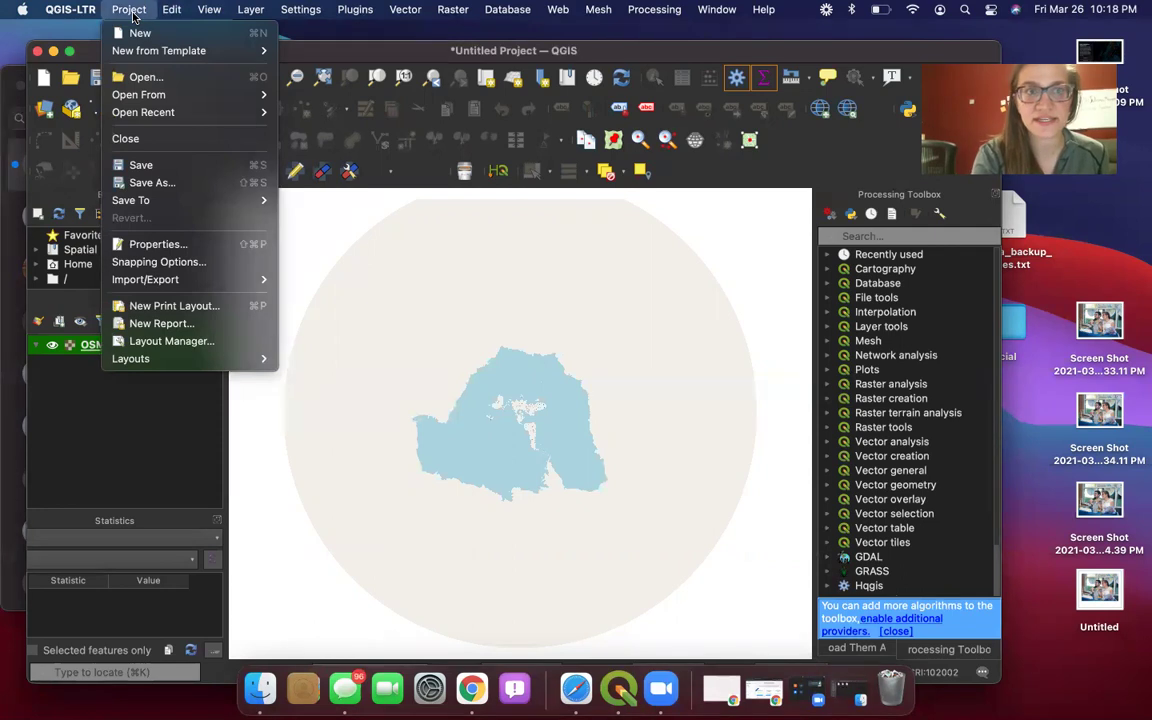
{"action": "left_click", "coordinate": [152, 245]}
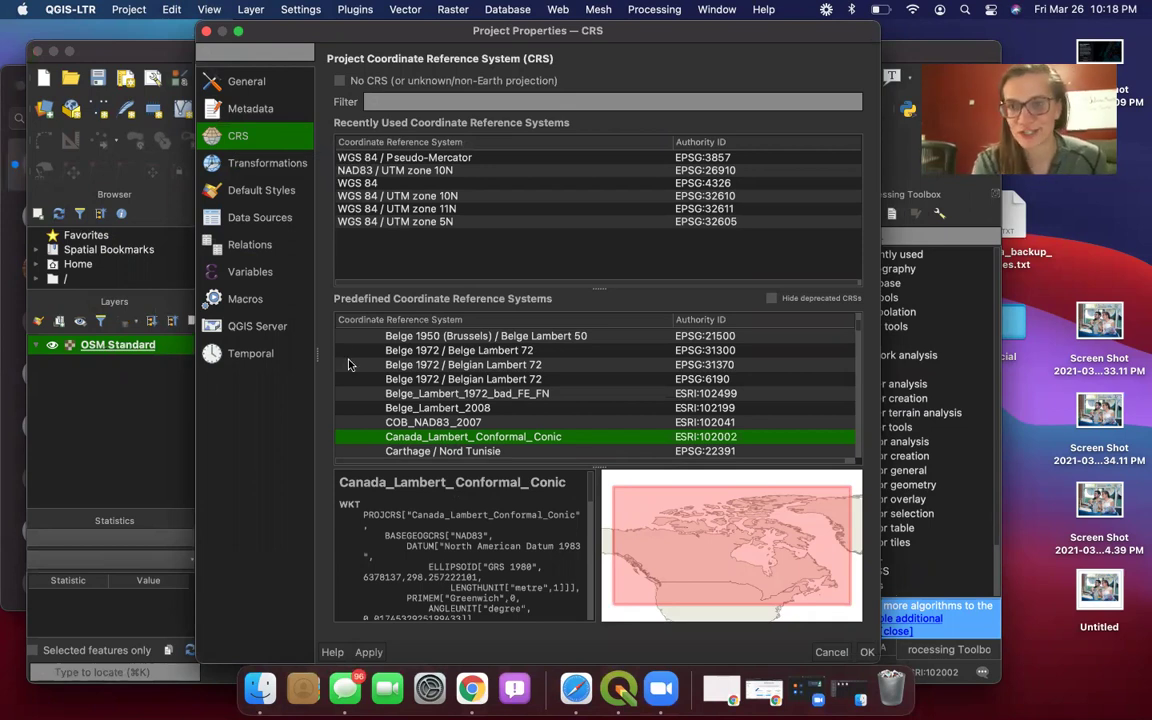
{"action": "left_click", "coordinate": [206, 31]}
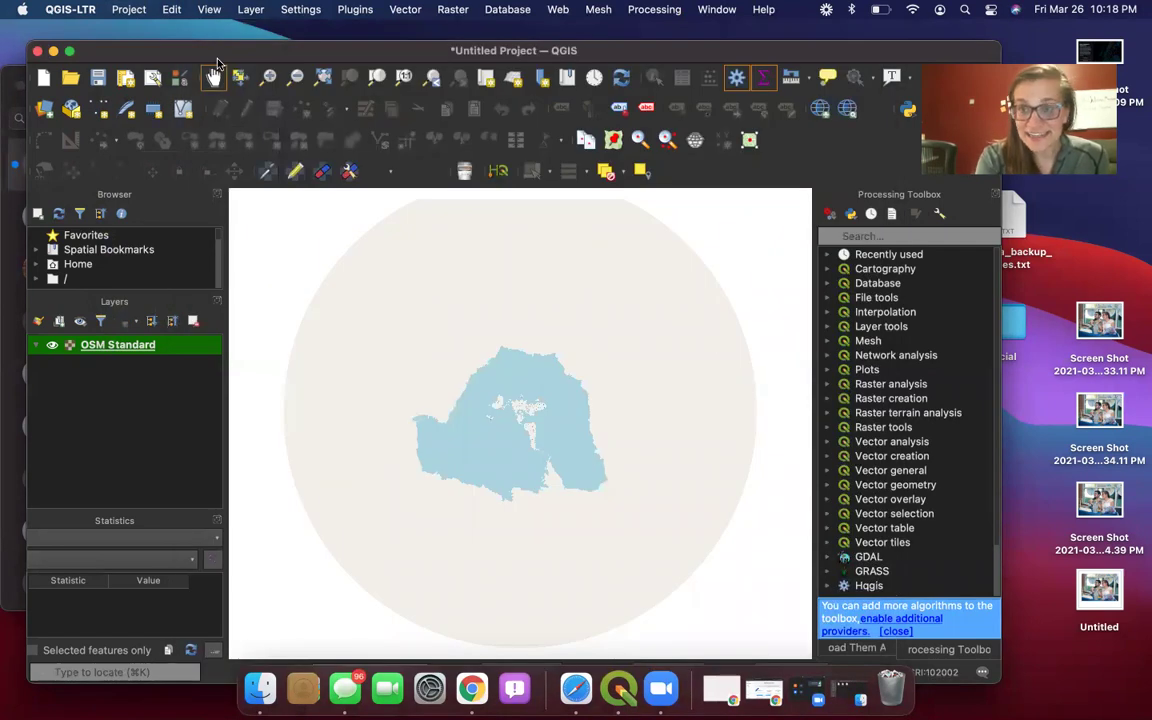
{"action": "left_click_drag", "start_coordinate": [216, 59], "coordinate": [207, 50]}
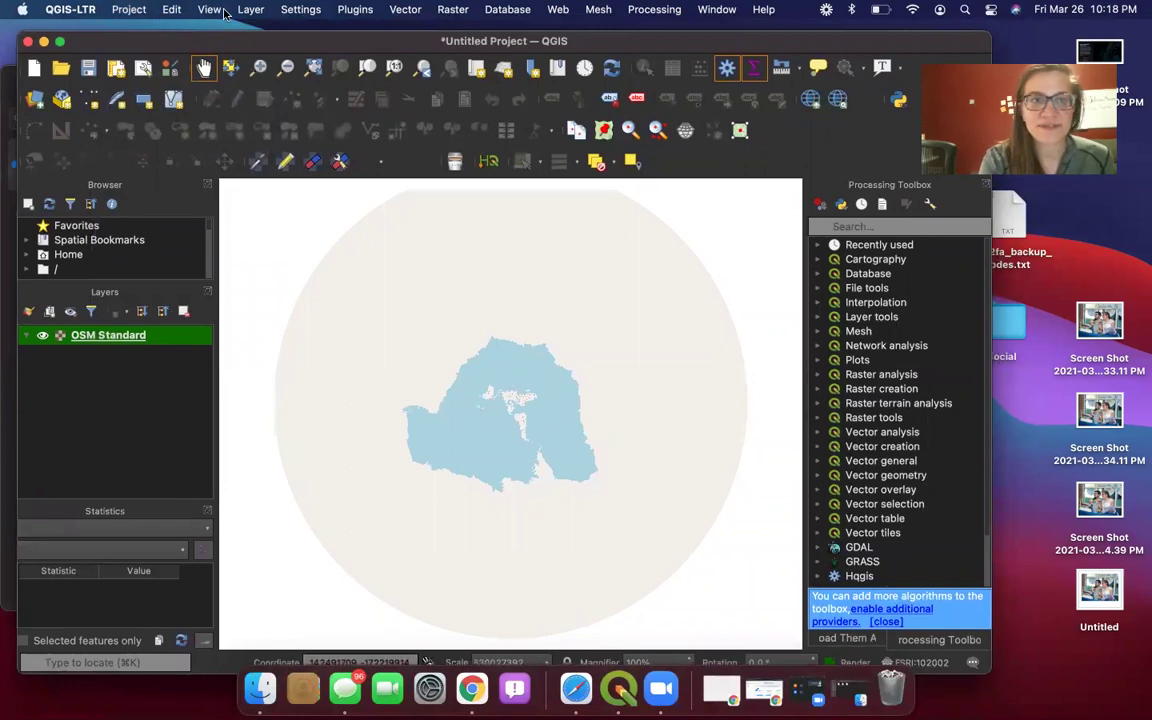
Step: Add core_poi.csv as a delimited-text point layer, accepting the WGS 84 to Canada Lambert transformation
{"action": "left_click", "coordinate": [252, 12]}
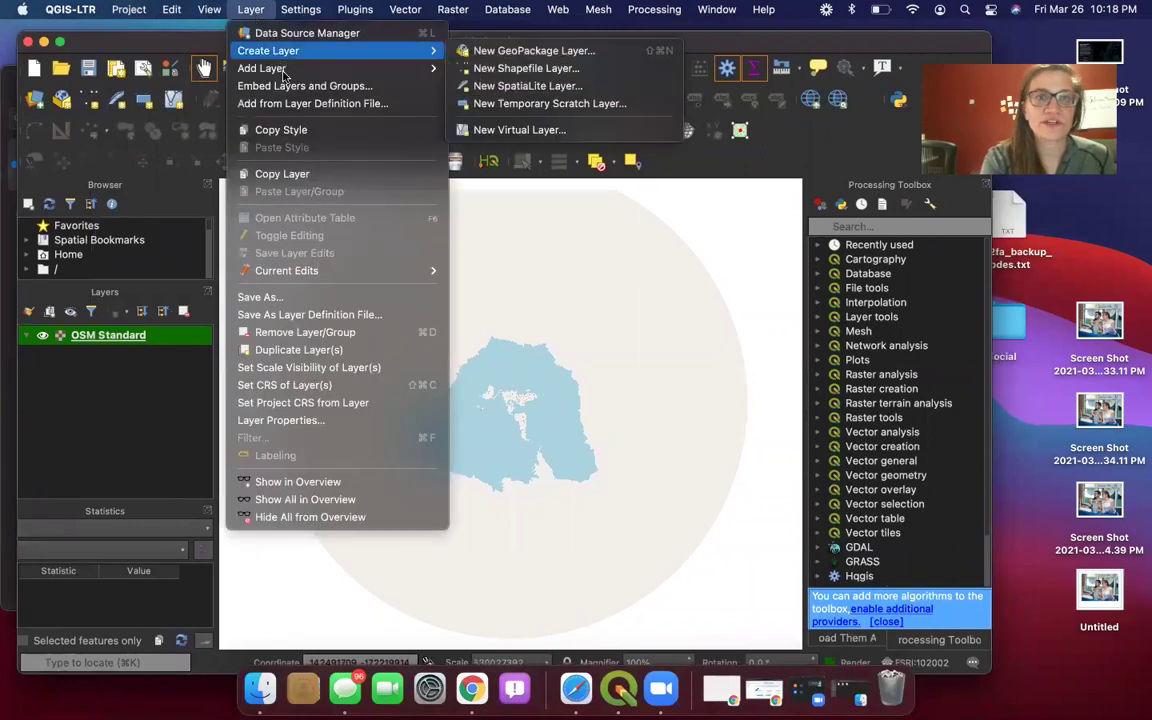
{"action": "mouse_move", "coordinate": [400, 68]}
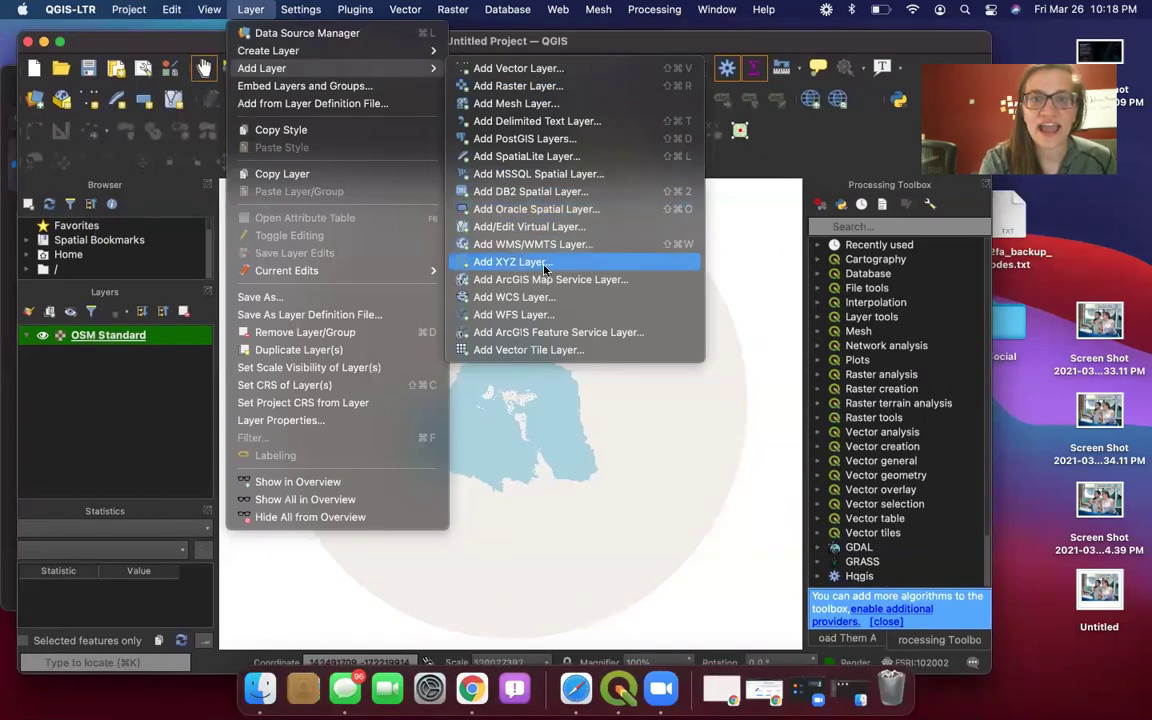
{"action": "left_click", "coordinate": [540, 121]}
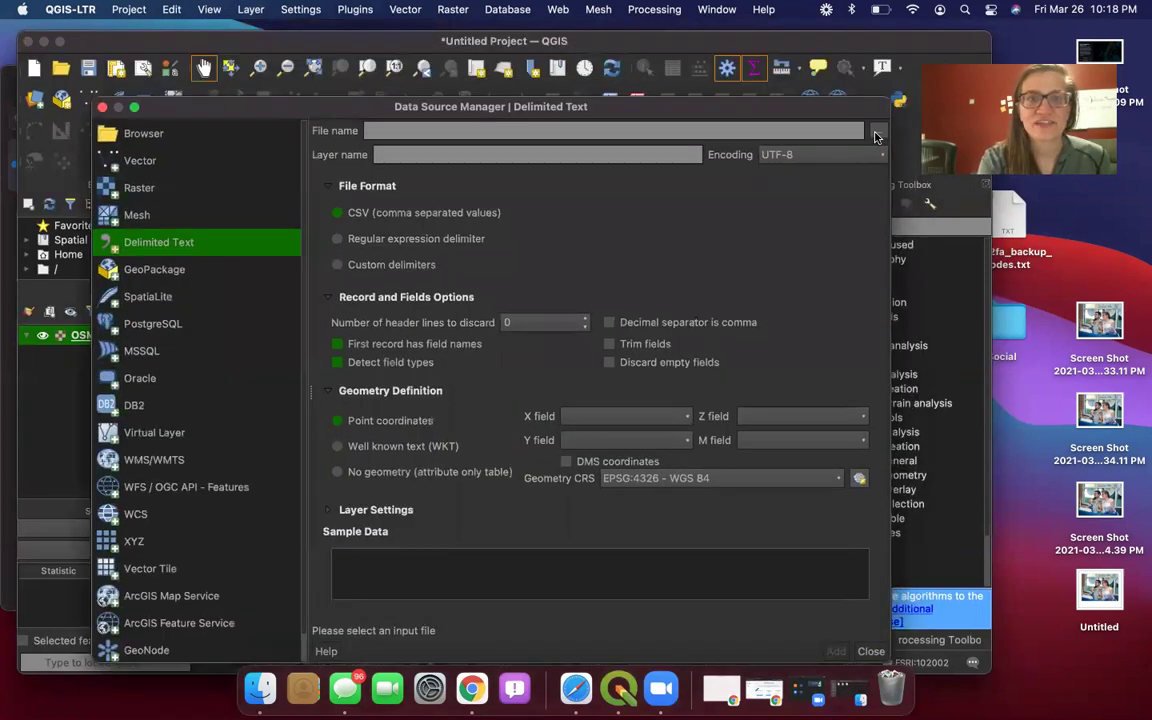
{"action": "left_click", "coordinate": [876, 136]}
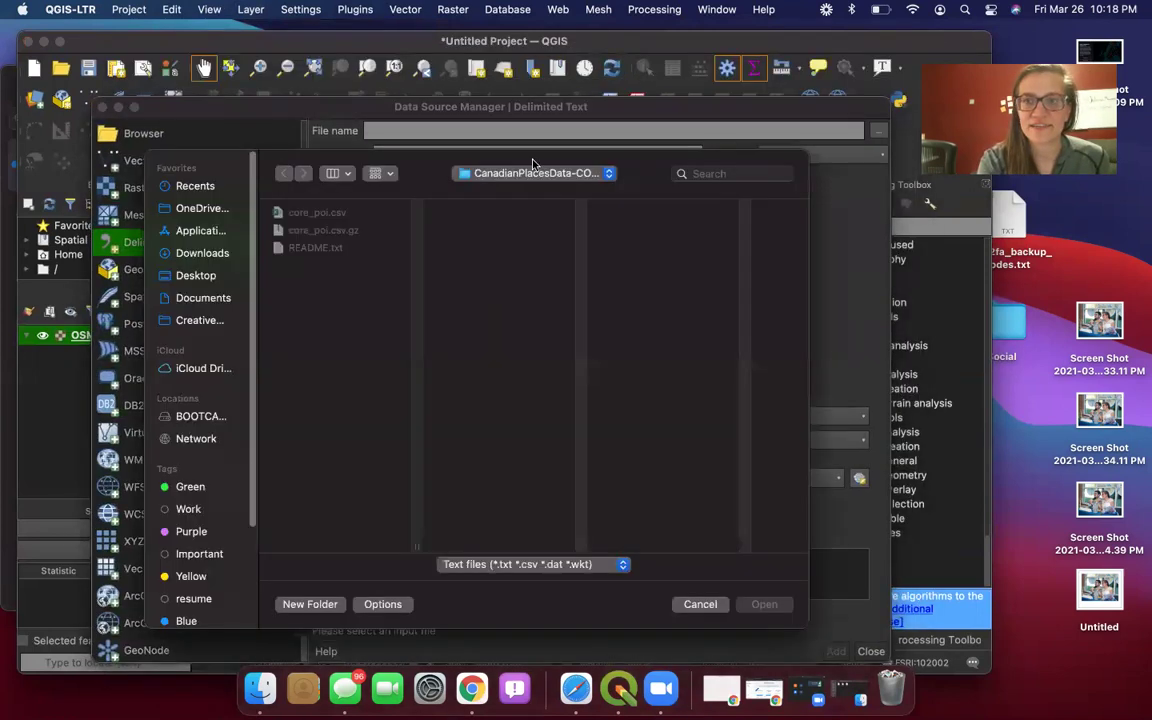
{"action": "left_click", "coordinate": [309, 213]}
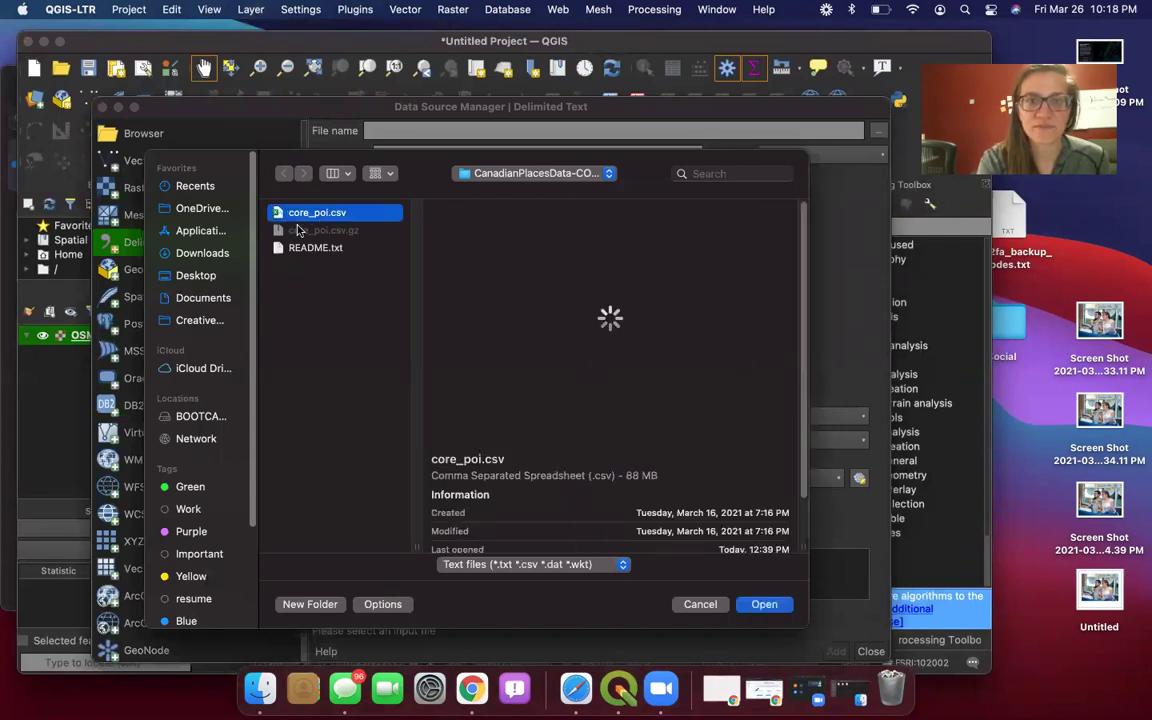
{"action": "left_click", "coordinate": [763, 604]}
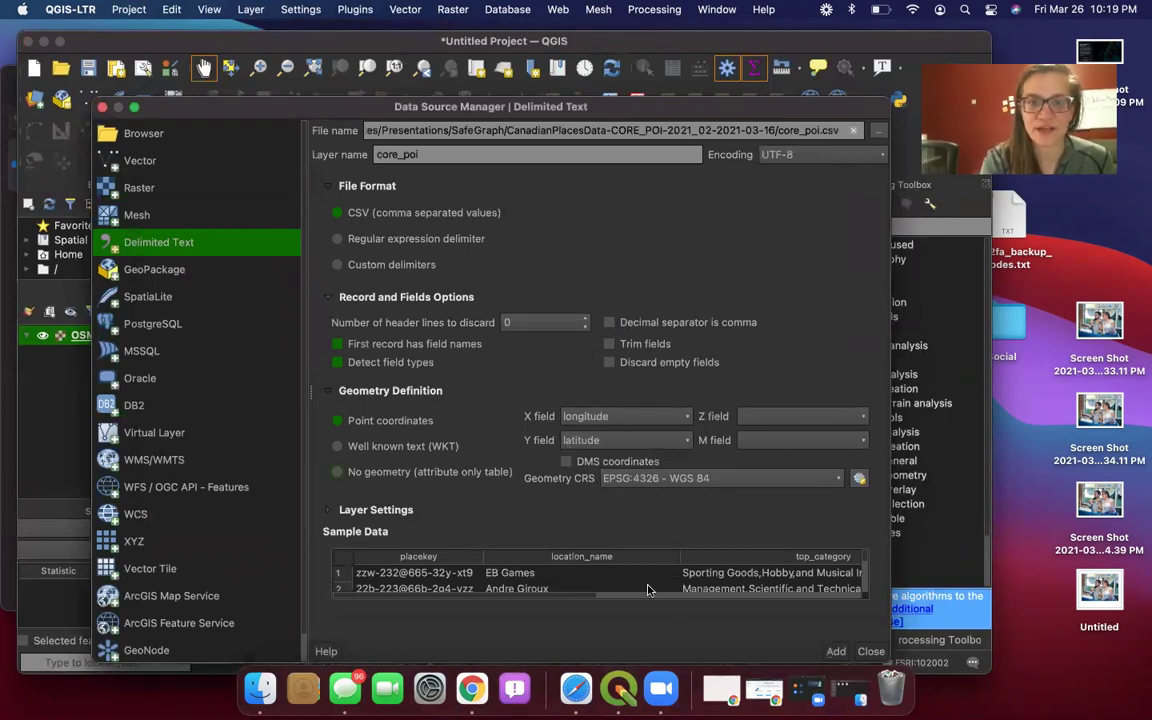
{"action": "left_click", "coordinate": [837, 652]}
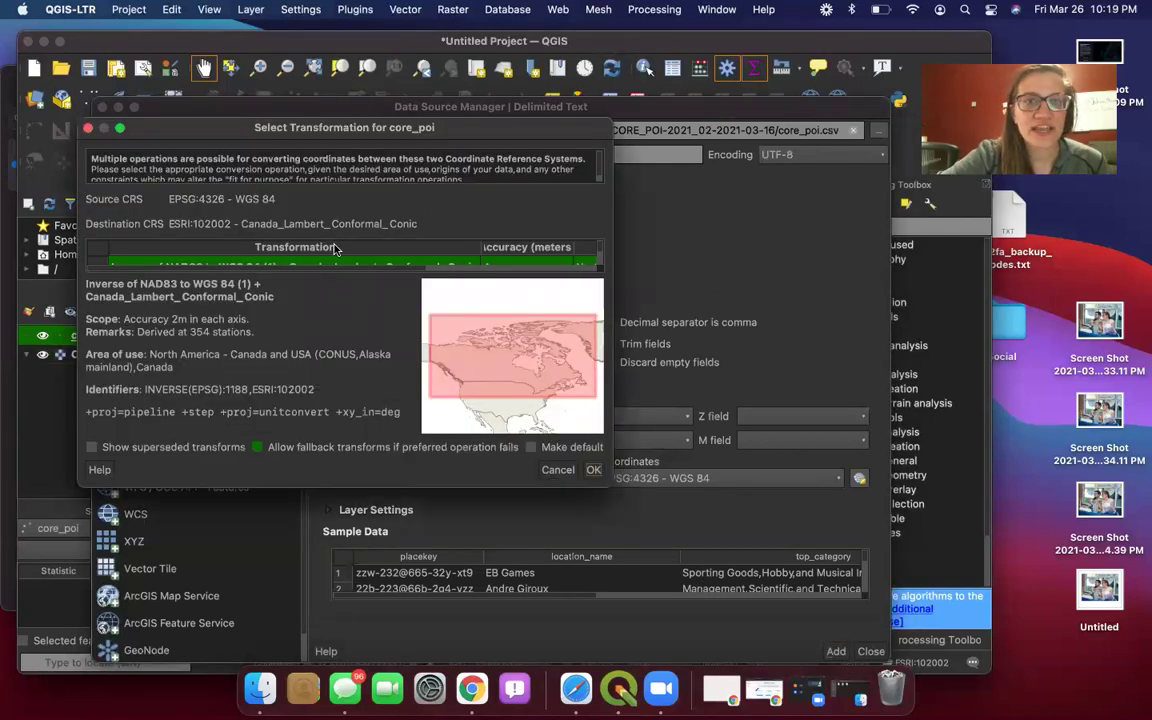
{"action": "left_click", "coordinate": [594, 471]}
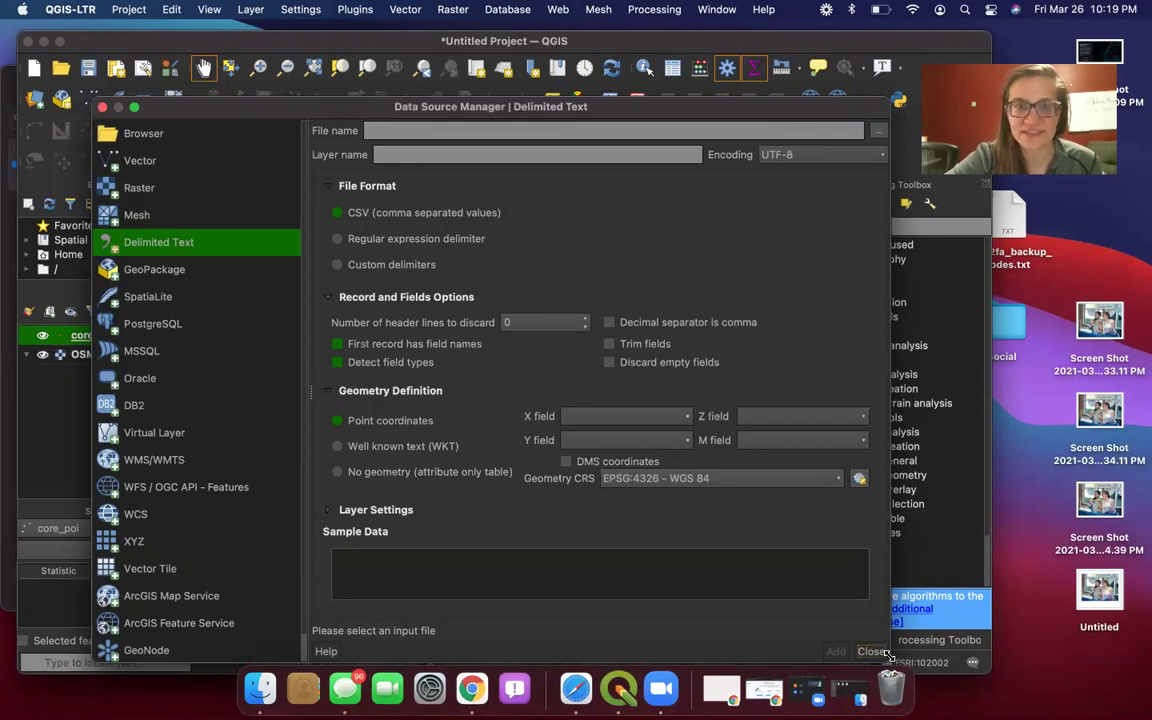
Step: Zoom the map to the core_poi layer's extent and open its Layer Properties
{"action": "left_click_drag", "start_coordinate": [296, 106], "coordinate": [598, 274]}
{"action": "left_click", "coordinate": [195, 386]}
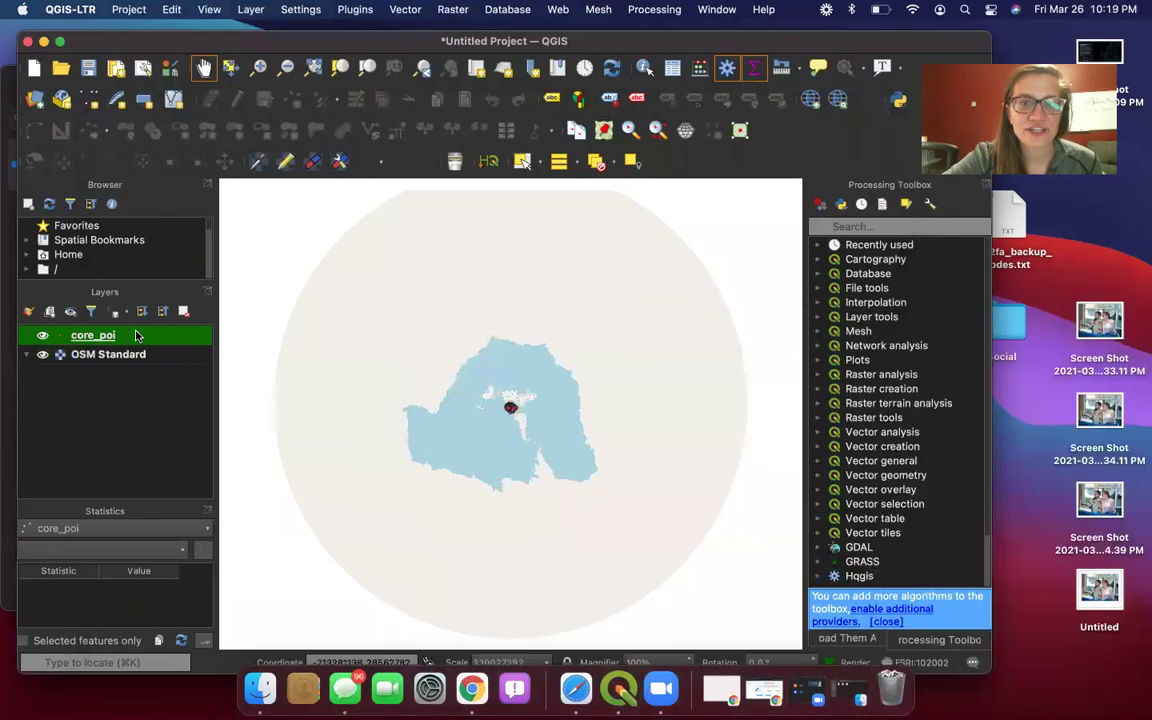
{"action": "right_click", "coordinate": [134, 336]}
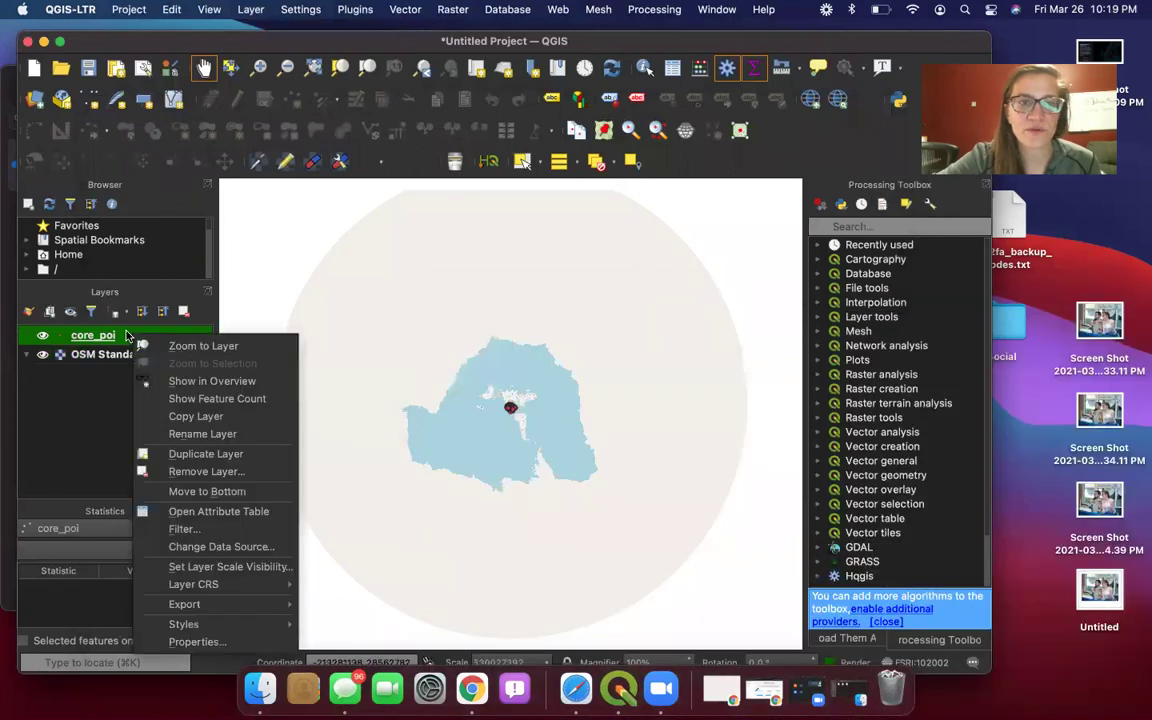
{"action": "left_click", "coordinate": [187, 347]}
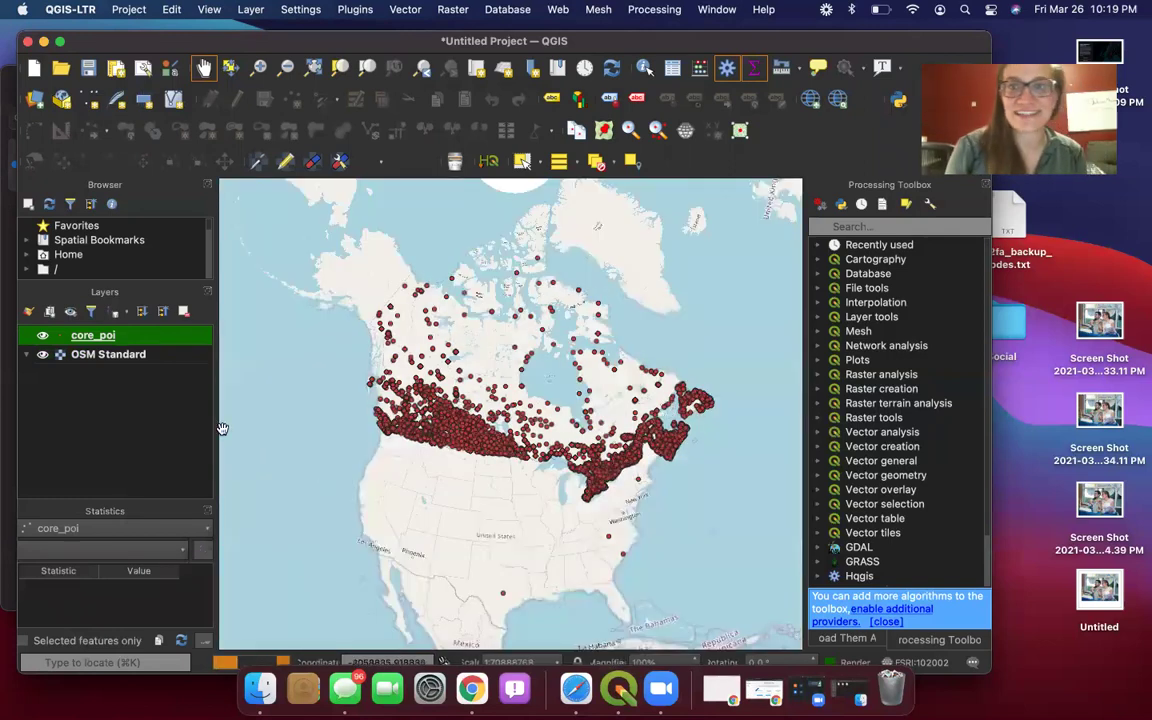
{"action": "right_click", "coordinate": [175, 342]}
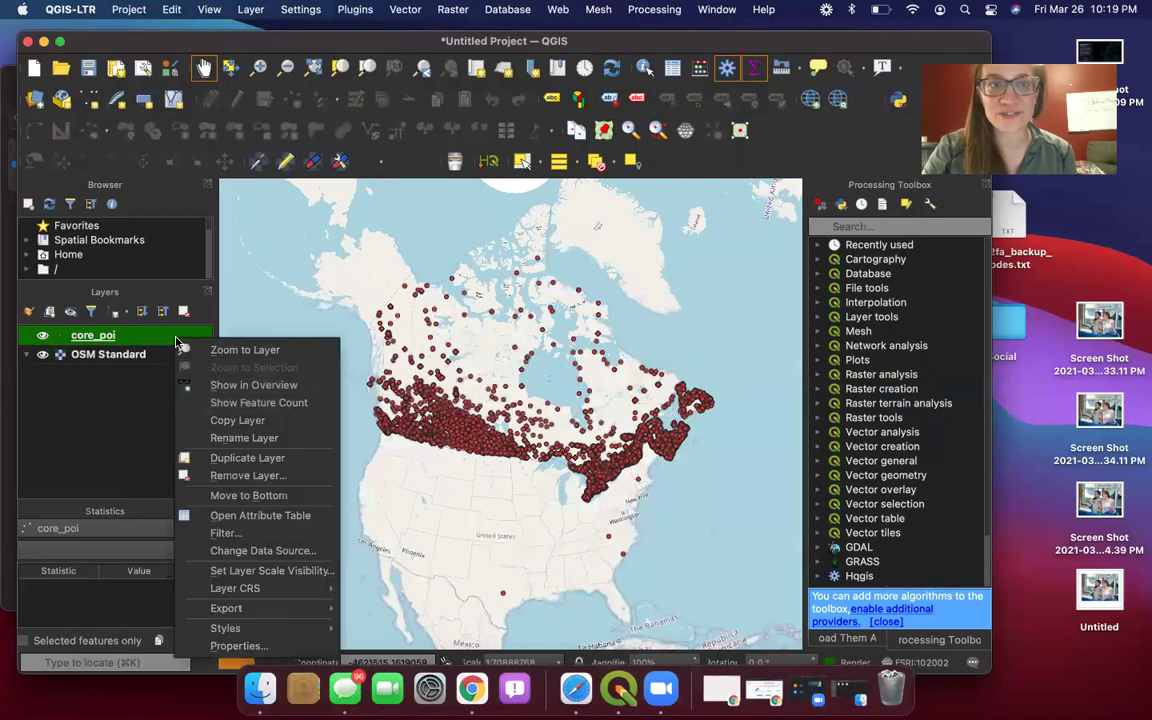
{"action": "left_click", "coordinate": [235, 646]}
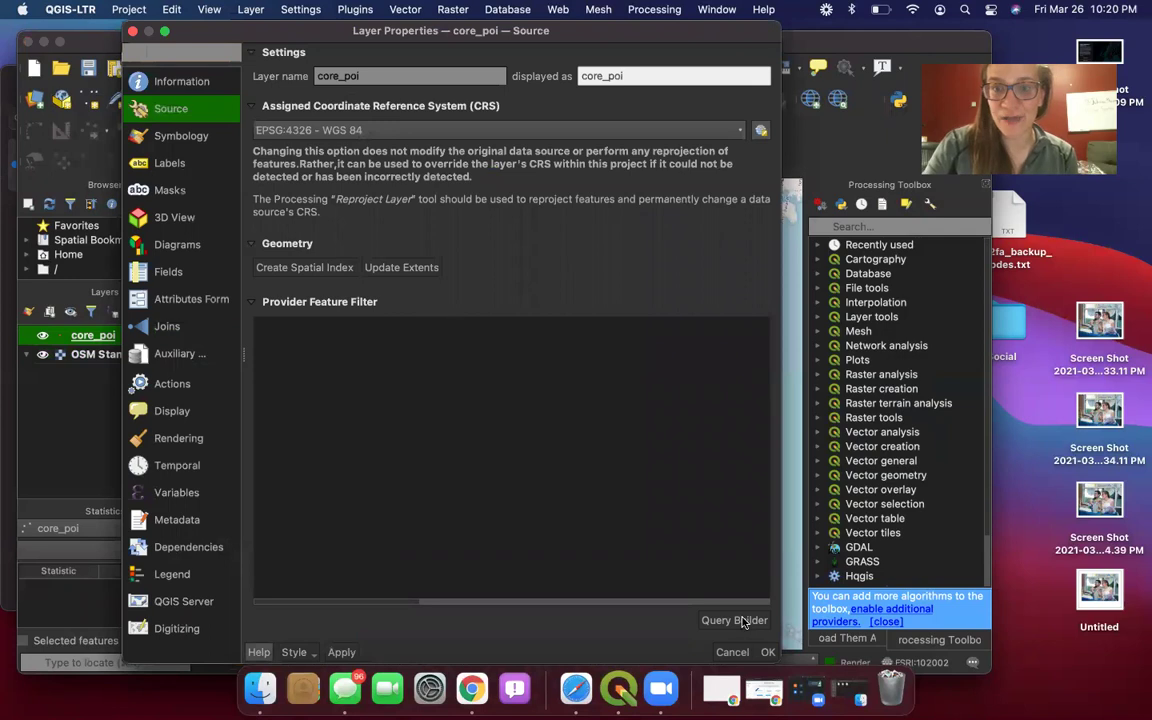
Step: Build the provider filter "location_name" LIKE '%Maple%' on core_poi and apply it
{"action": "left_click", "coordinate": [735, 620]}
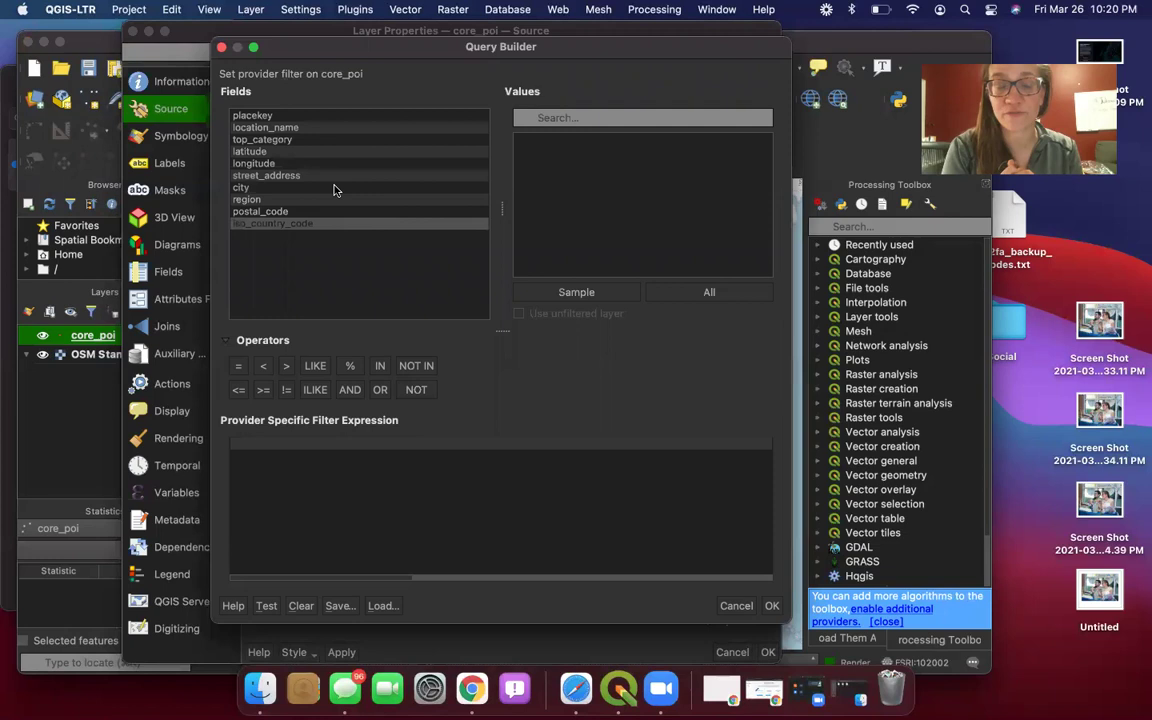
{"action": "double_click", "coordinate": [322, 136]}
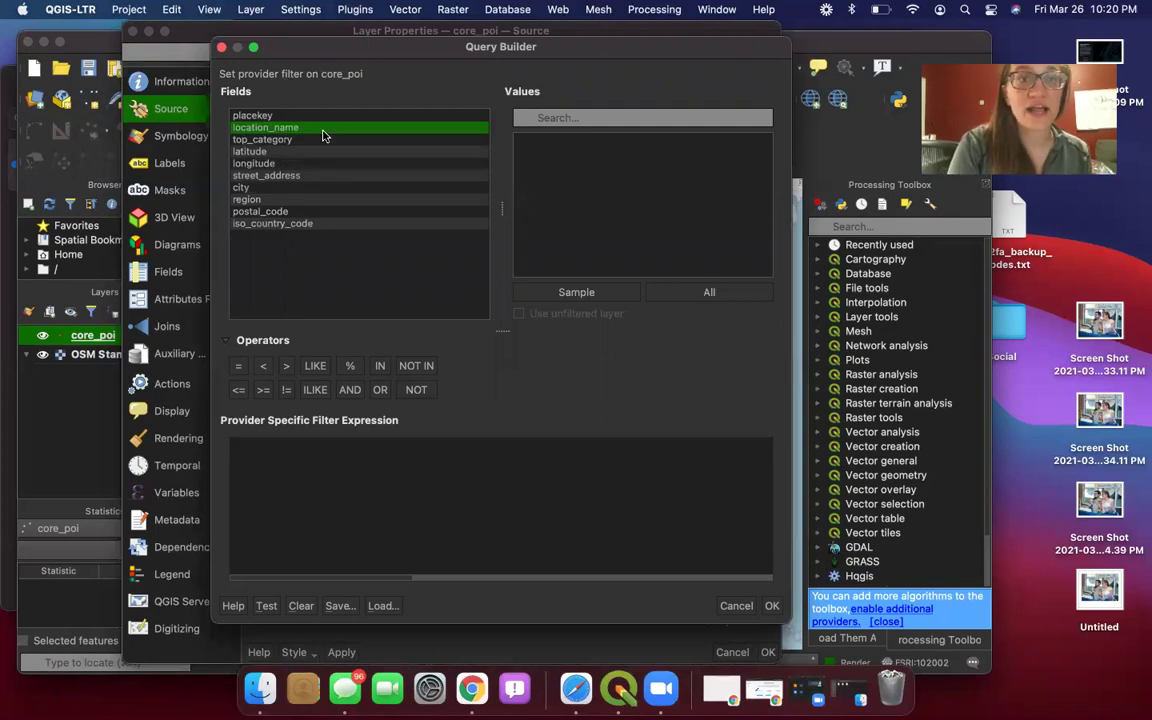
{"action": "left_click", "coordinate": [315, 366]}
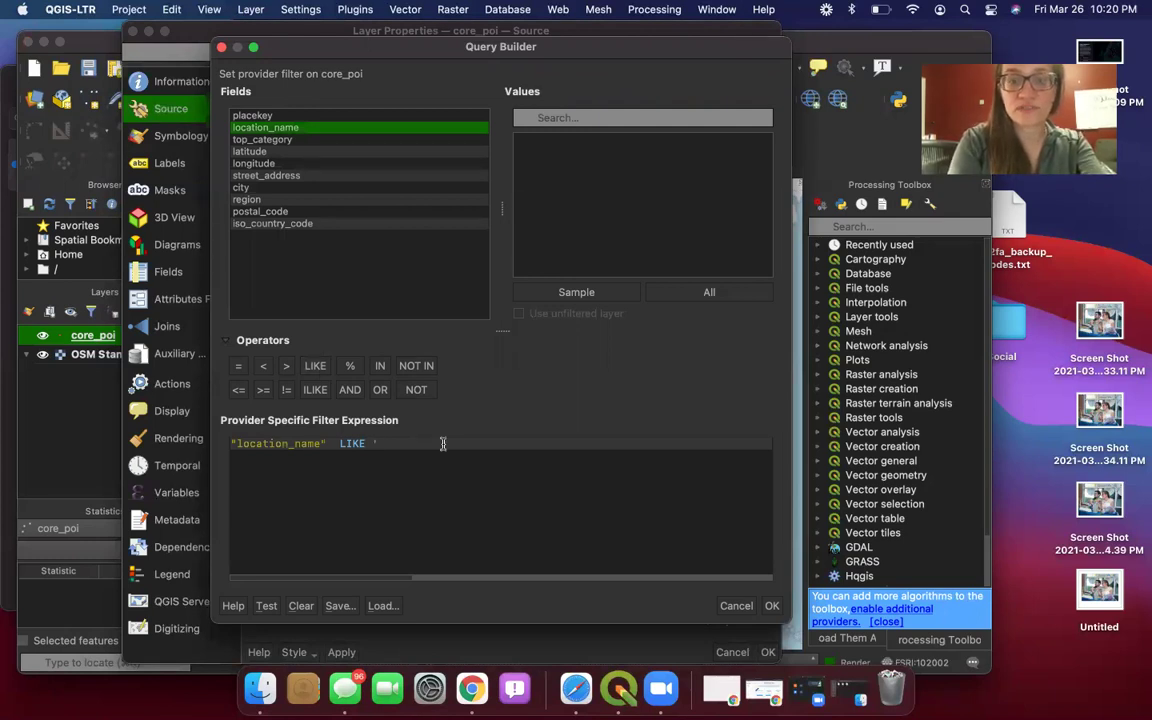
{"action": "type", "text": "'%H"}
{"action": "key", "text": "BackSpace"}
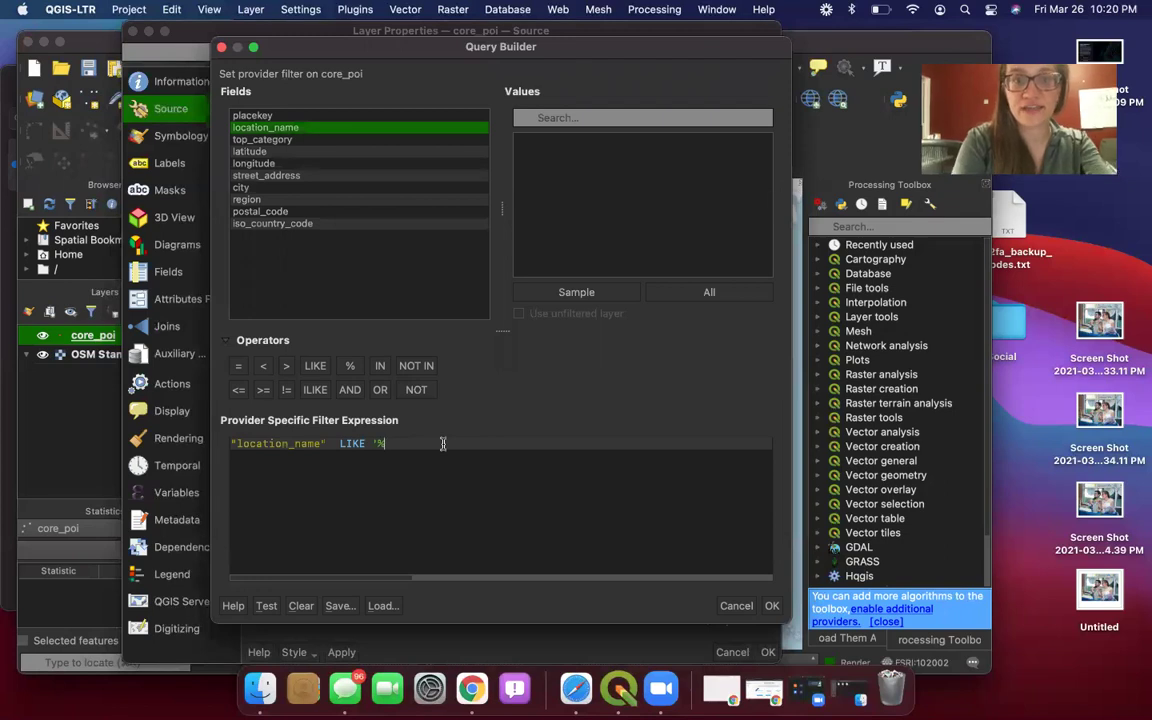
{"action": "type", "text": "Maple%"}
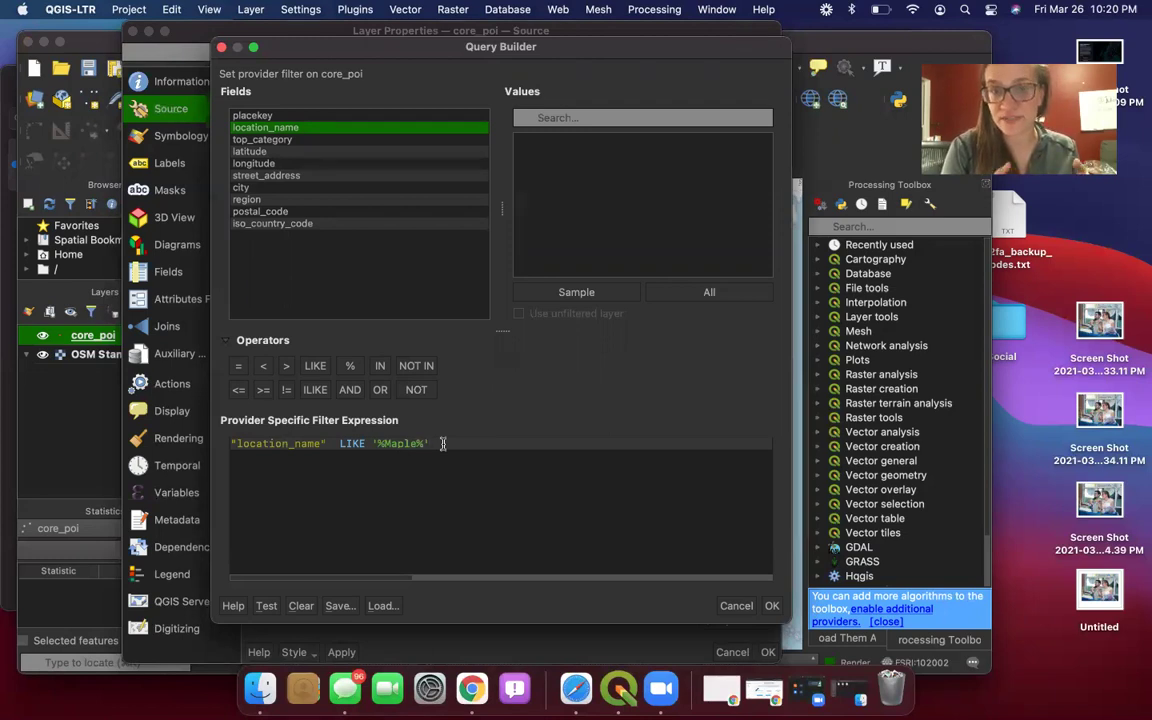
{"action": "key", "text": "Left"}
{"action": "key", "text": "Left"}
{"action": "key", "text": "Left"}
{"action": "key", "text": "Left"}
{"action": "key", "text": "Left"}
{"action": "key", "text": "Left"}
{"action": "key", "text": "Left"}
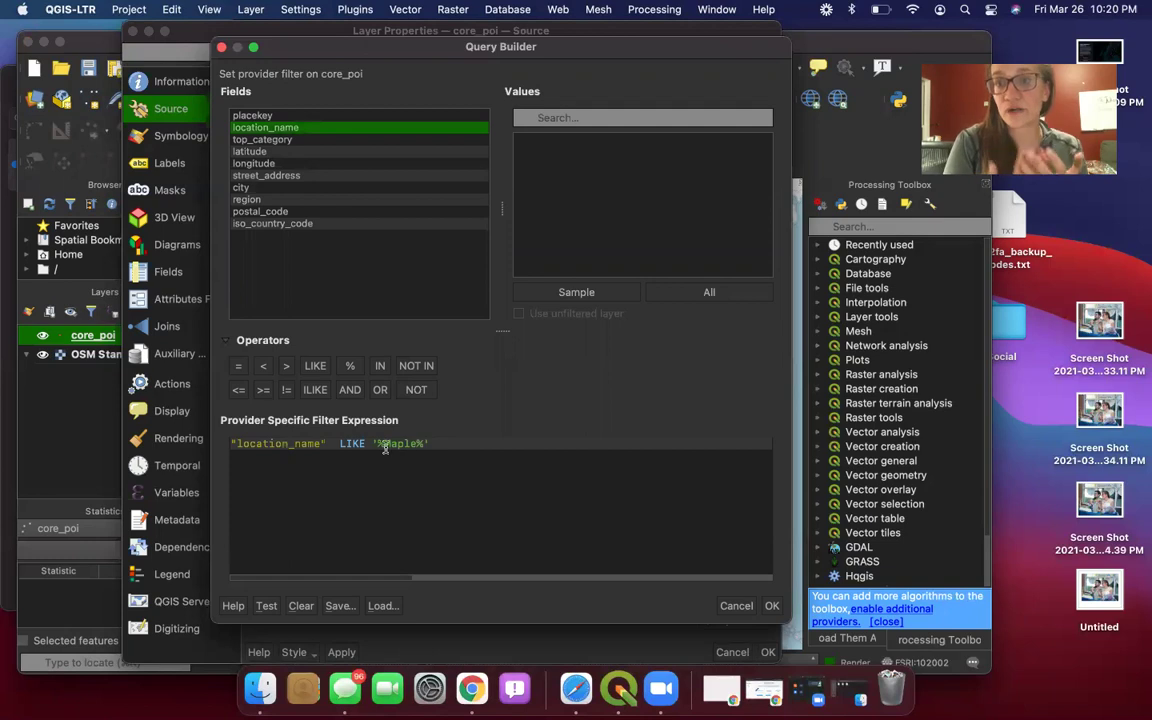
{"action": "left_click", "coordinate": [772, 606]}
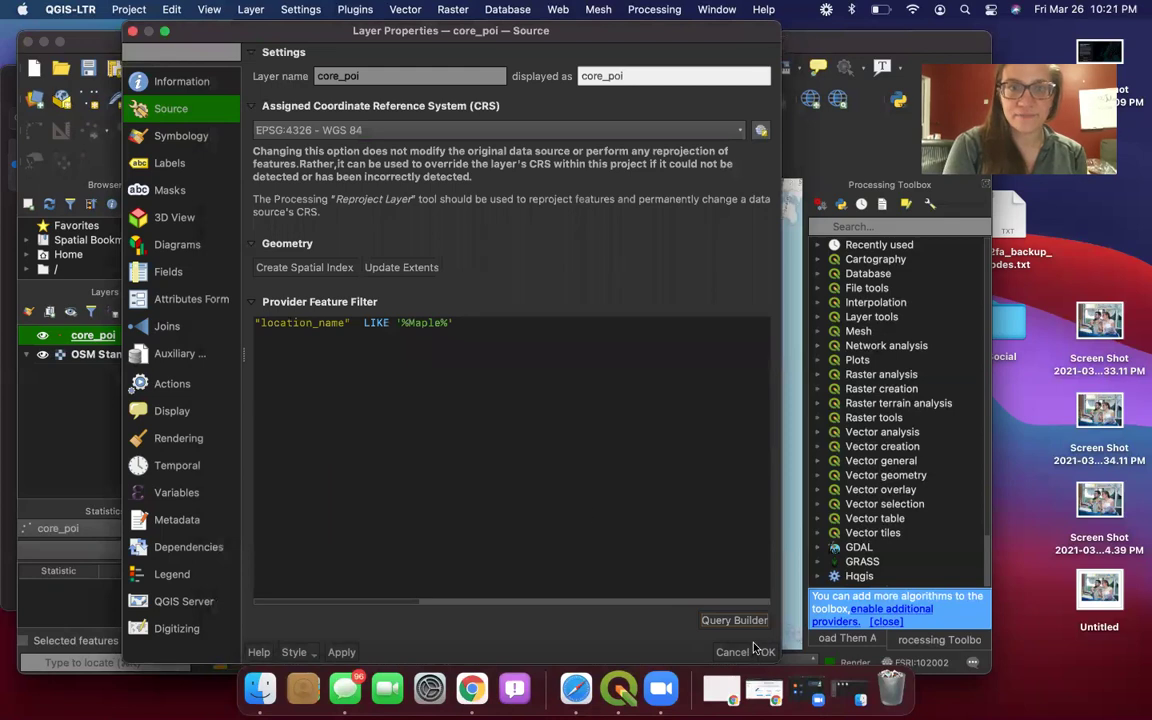
{"action": "left_click", "coordinate": [767, 652]}
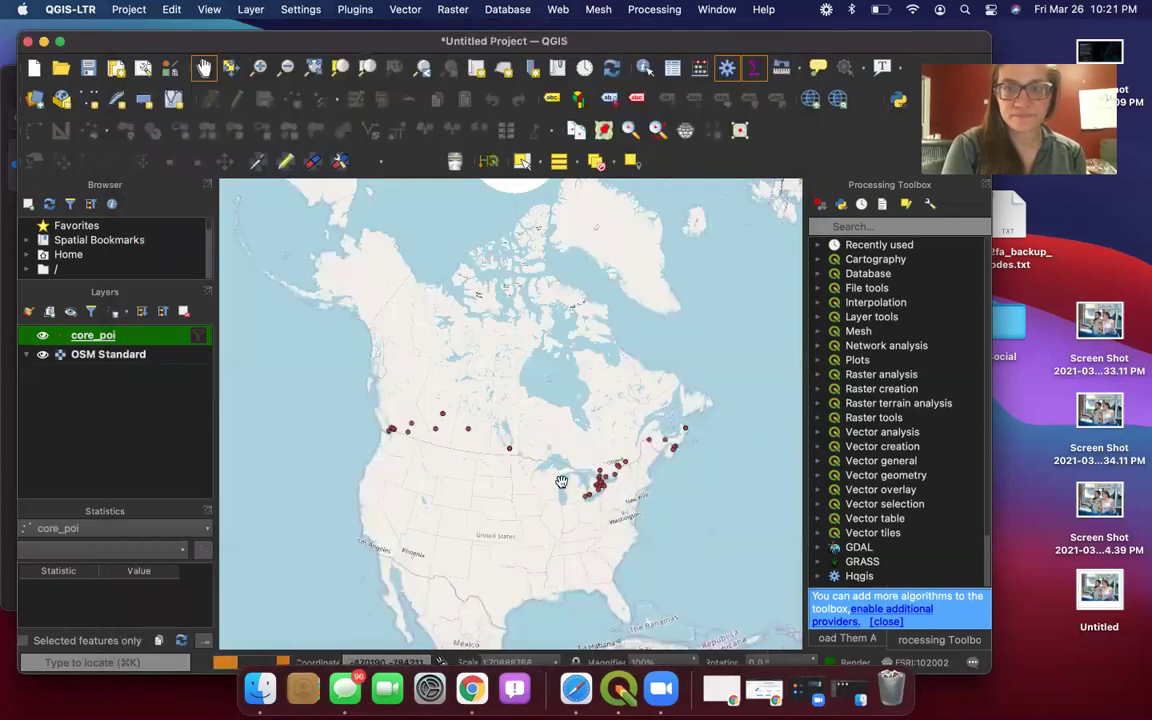
Step: Open a new Chrome tab and go to the Noun Project icon site
{"action": "left_click", "coordinate": [471, 688]}
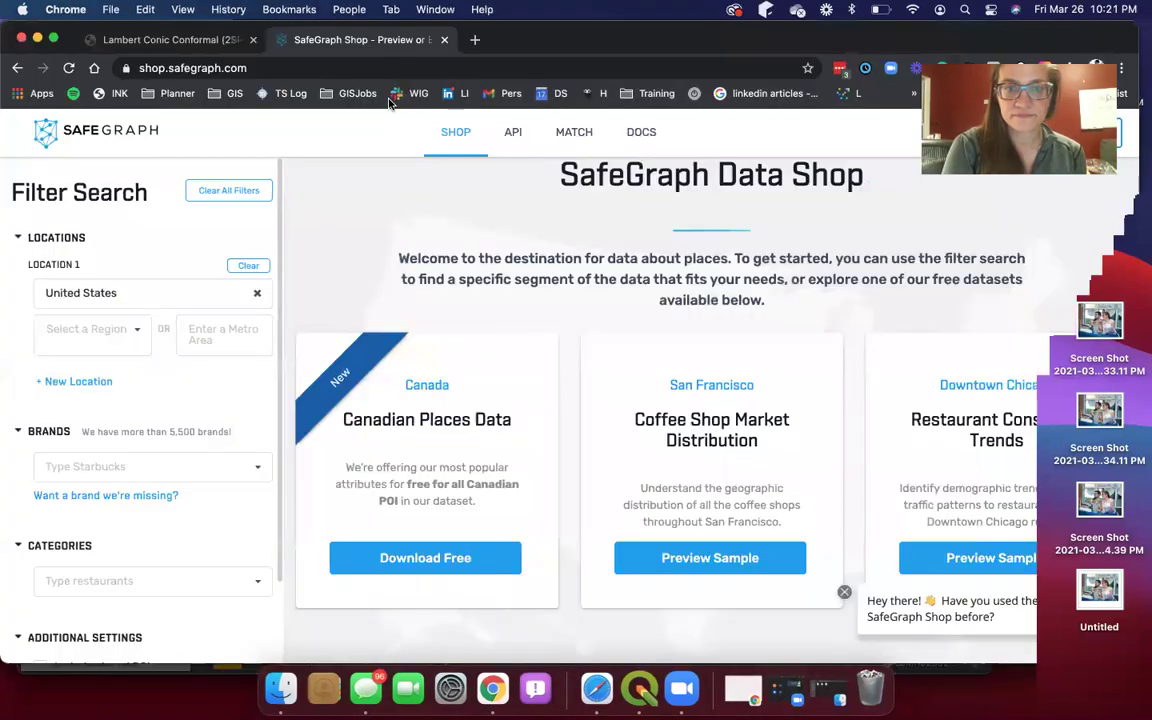
{"action": "left_click", "coordinate": [476, 42]}
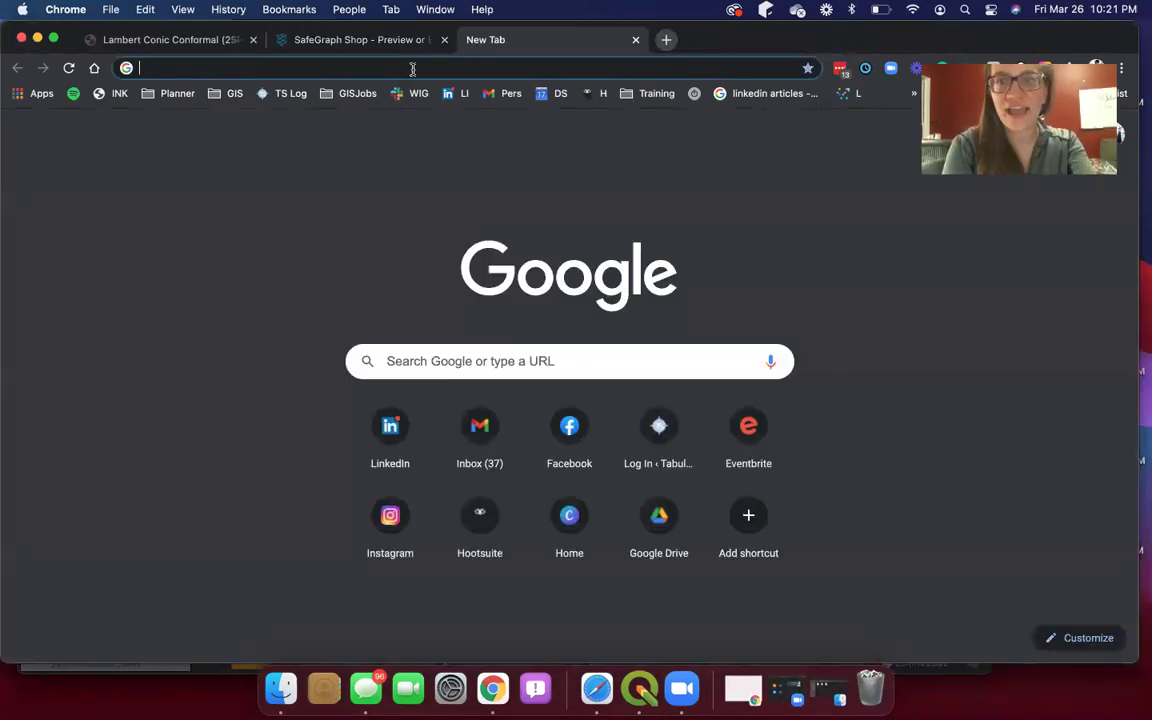
{"action": "type", "text": "noun"}
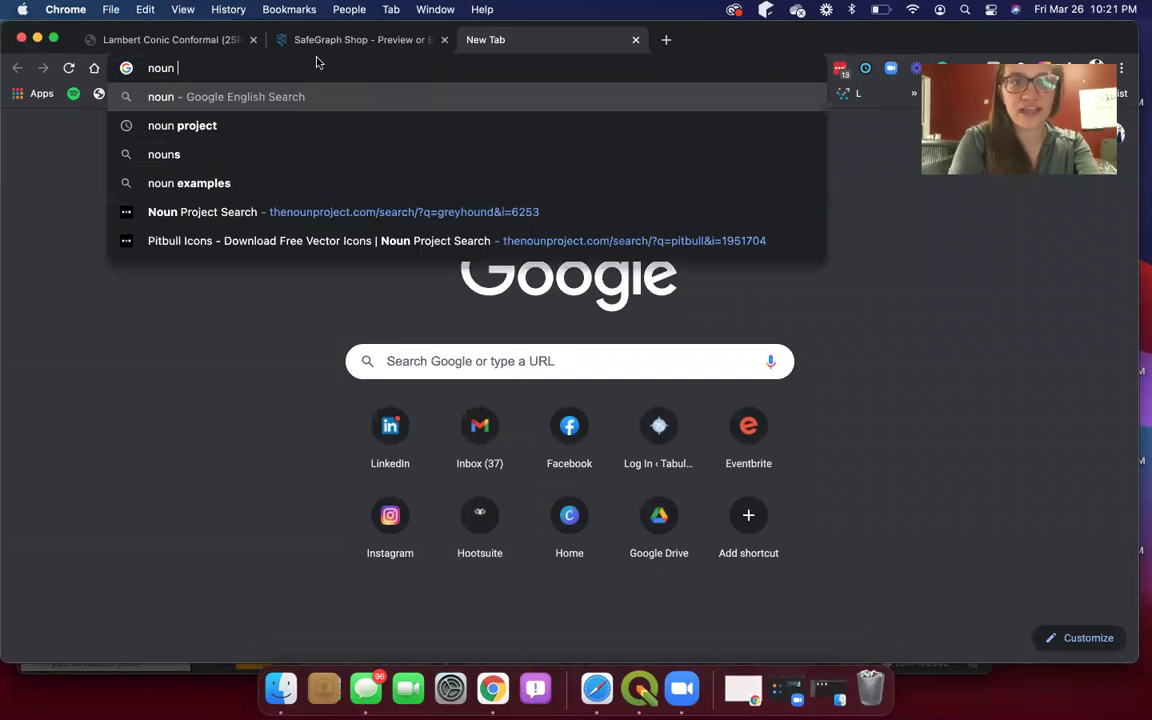
{"action": "left_click", "coordinate": [264, 212]}
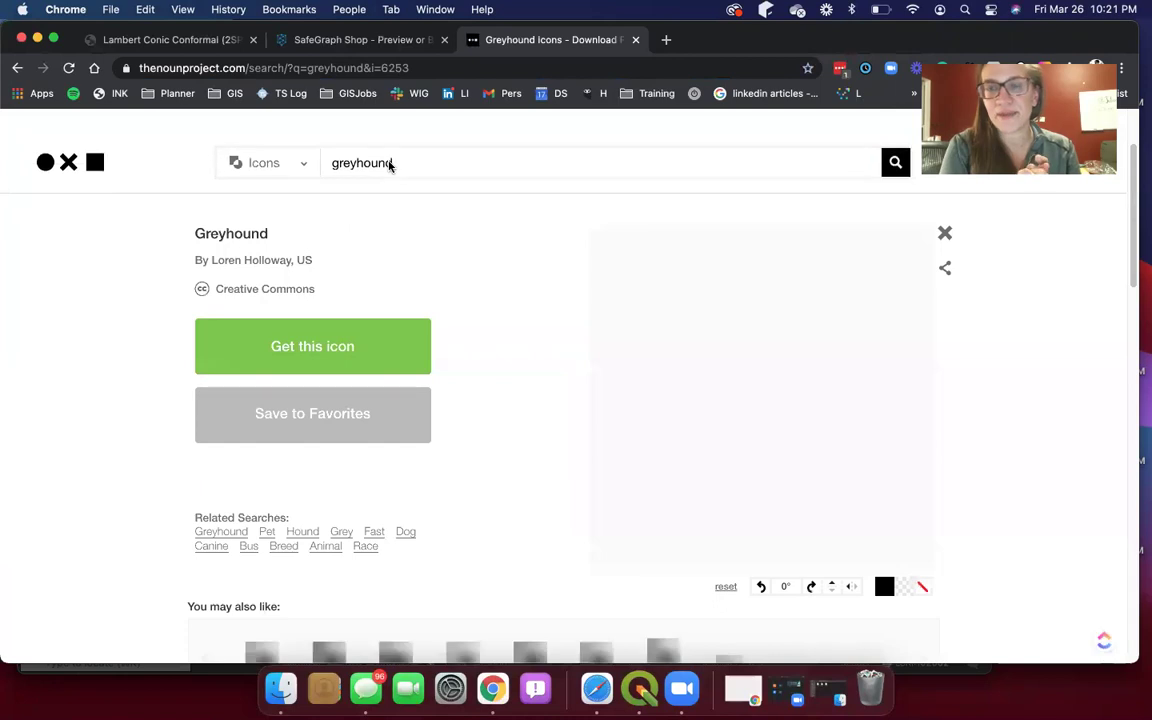
Step: Replace the old greyhound search with 'maple leaf' and run the icon search
{"action": "left_click", "coordinate": [406, 155]}
{"action": "key", "text": "super+a"}
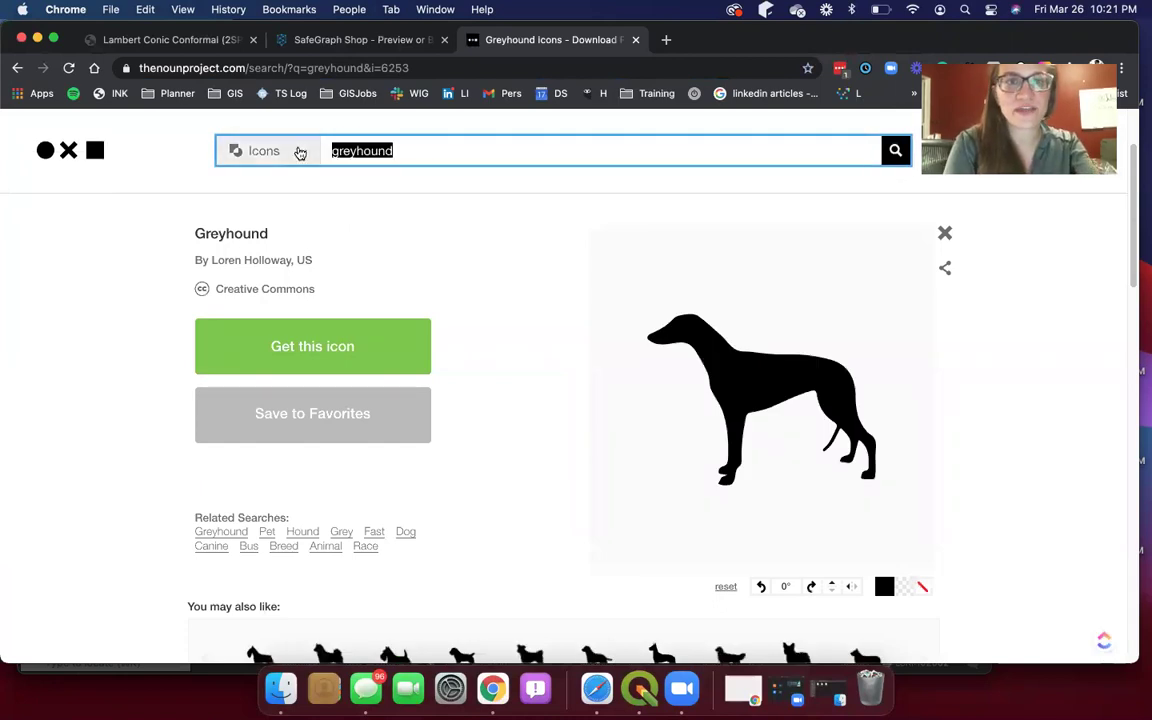
{"action": "key", "text": "BackSpace"}
{"action": "type", "text": "p"}
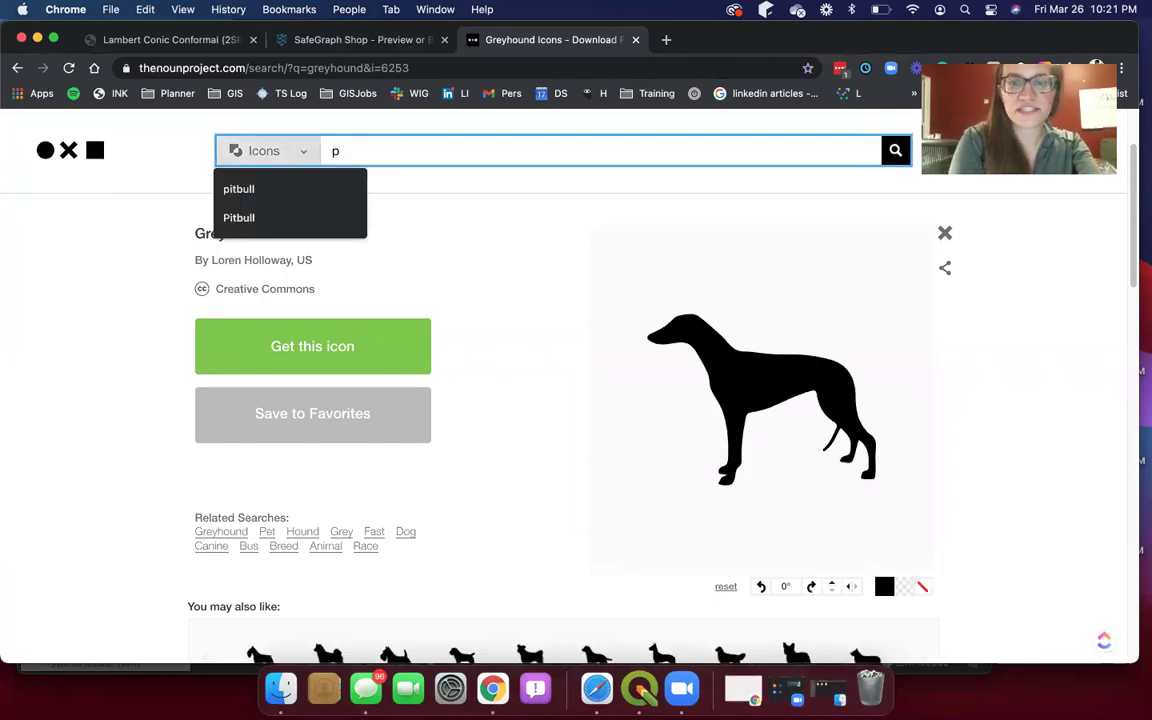
{"action": "key", "text": "BackSpace"}
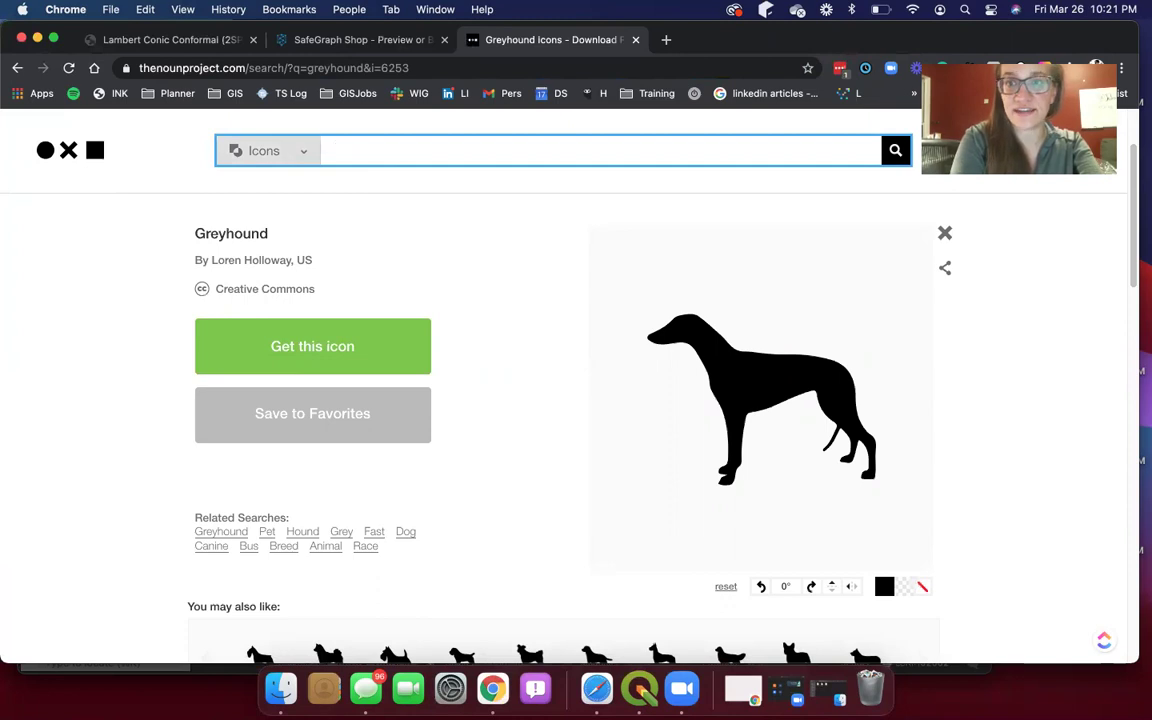
{"action": "type", "text": "maple leaf"}
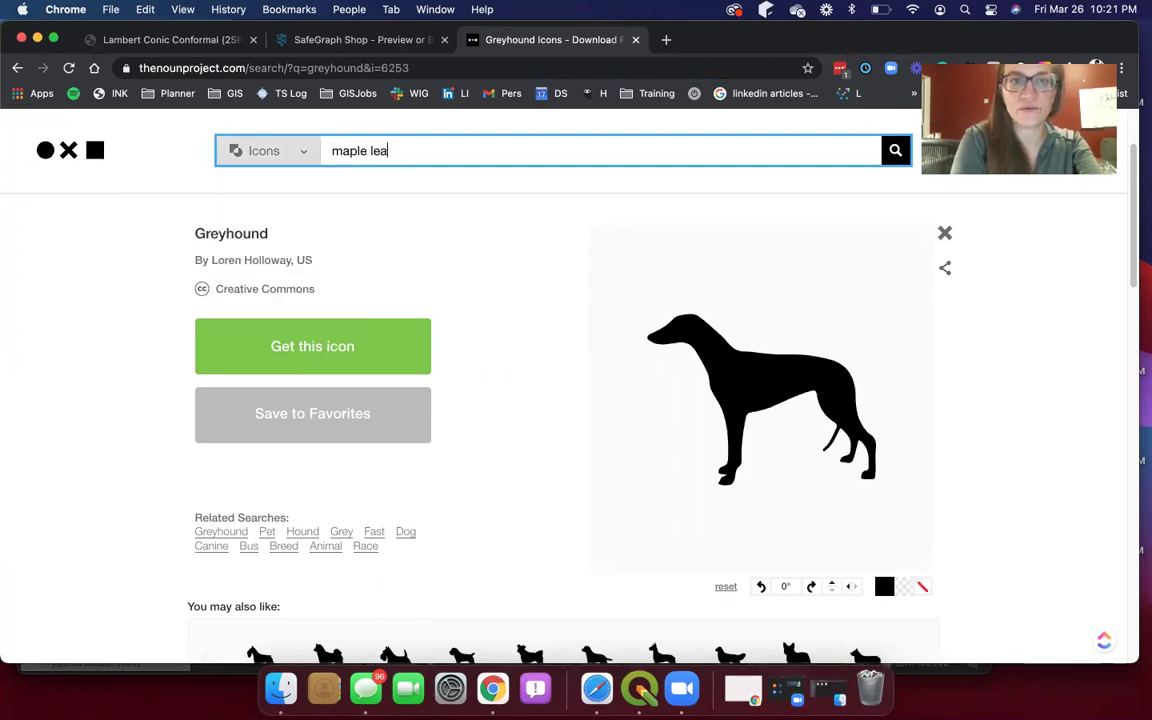
{"action": "key", "text": "Return"}
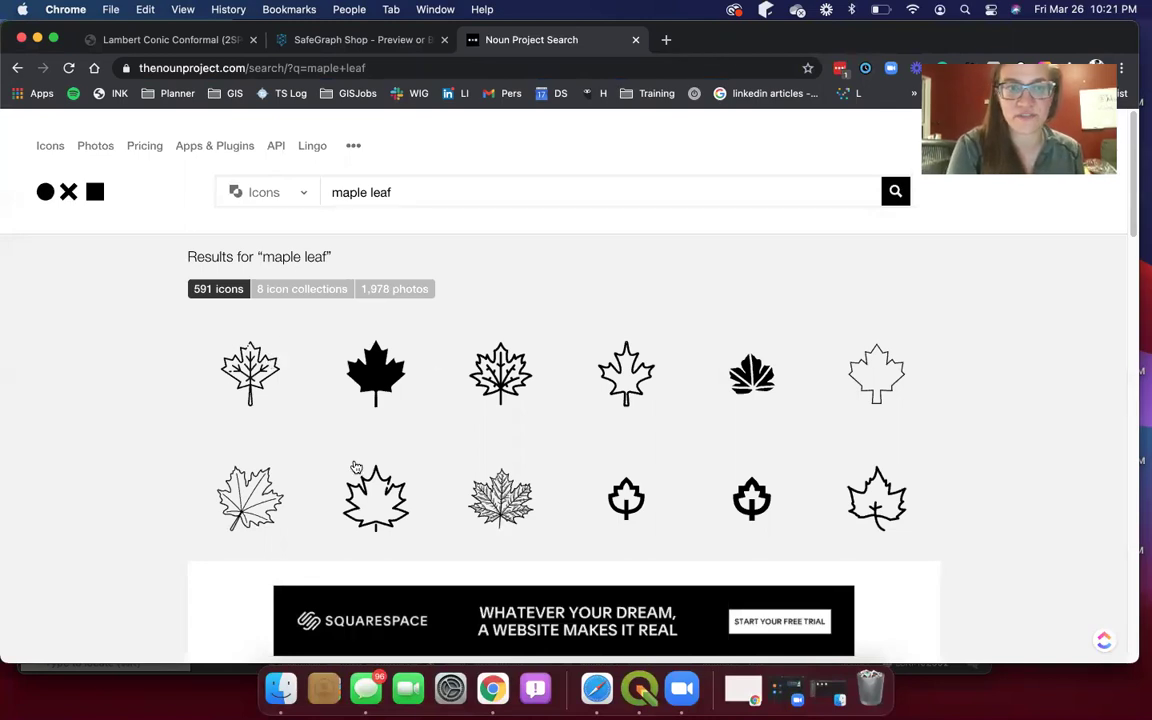
Step: Open one of the Noun Project maple leaf icons and try to download it
{"action": "scroll", "coordinate": [330, 425], "scroll_direction": "down", "scroll_amount": 3}
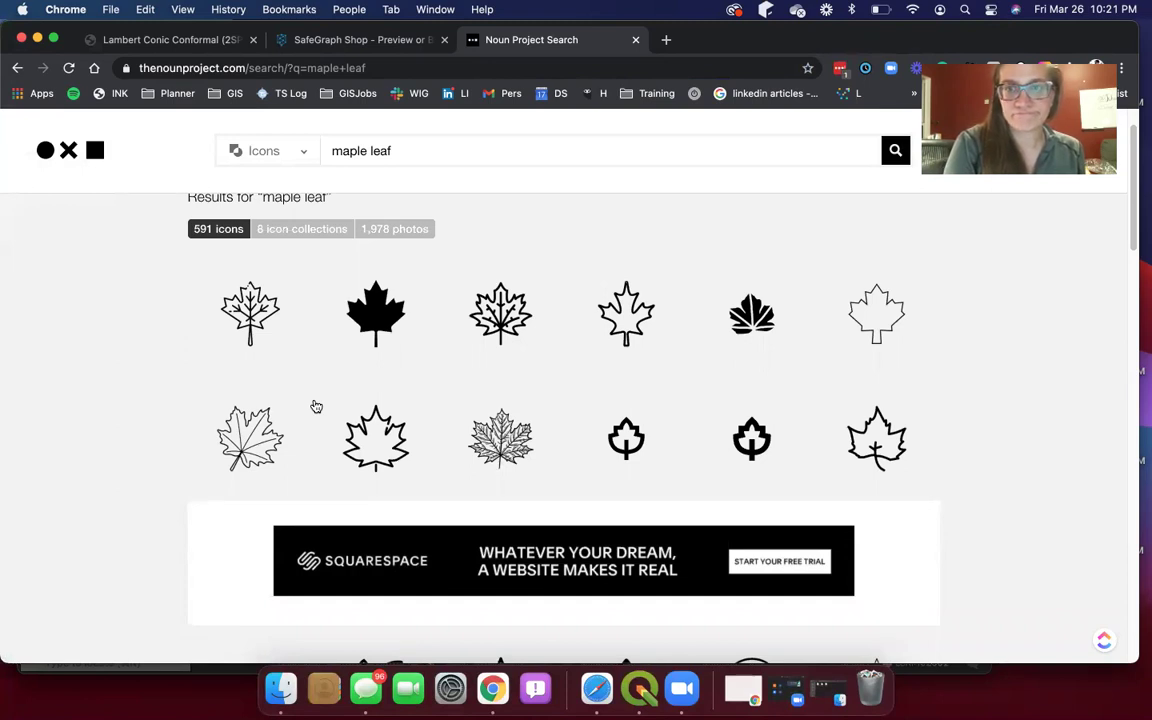
{"action": "left_click", "coordinate": [783, 287]}
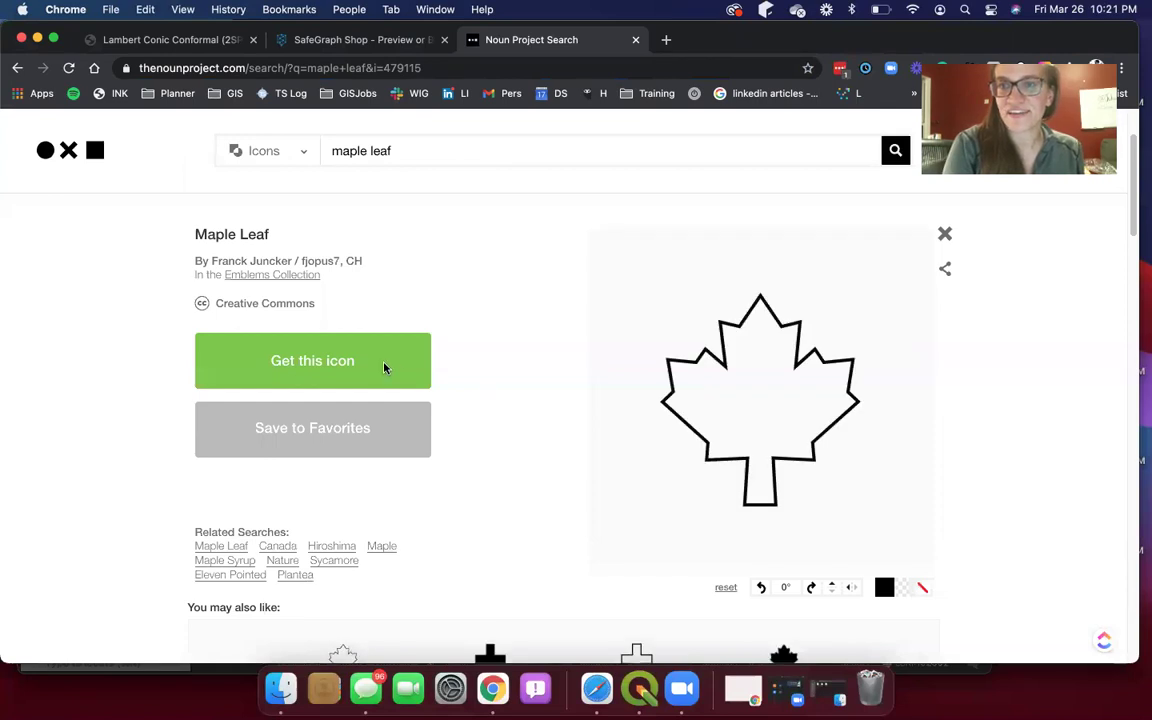
{"action": "left_click", "coordinate": [328, 371]}
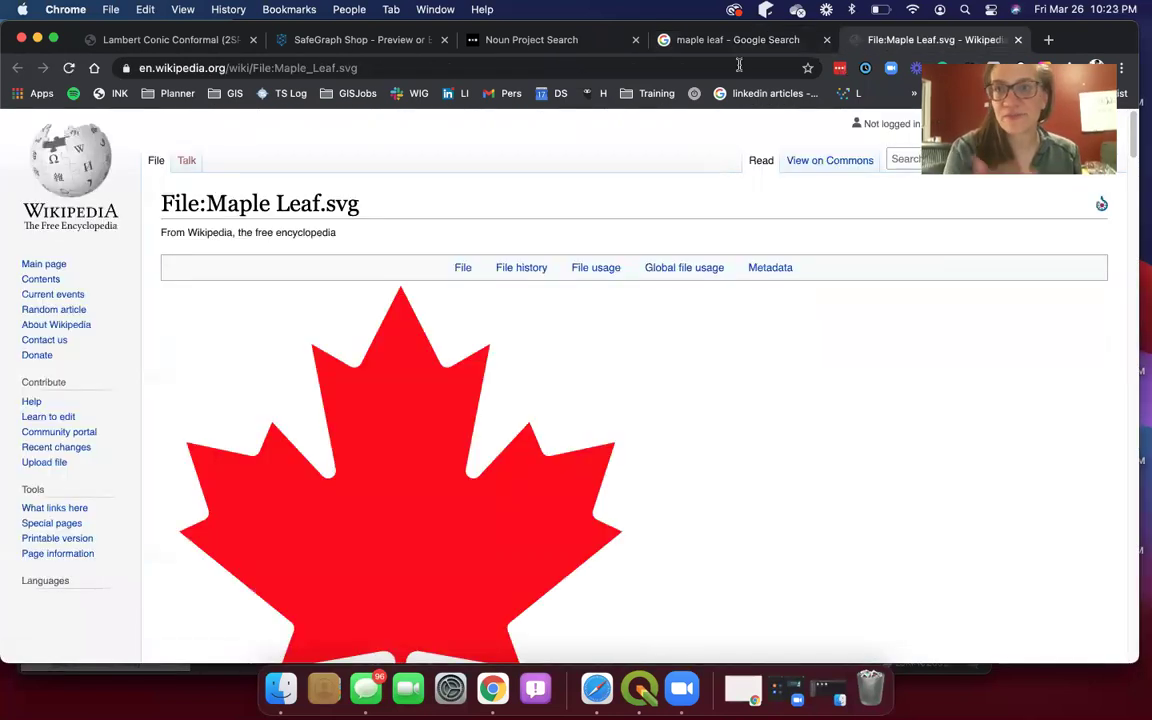
Step: Save the red maple leaf image to Downloads as 1200px-Maple_Leaf.svg.png, then return to QGIS
{"action": "left_click", "coordinate": [759, 42]}
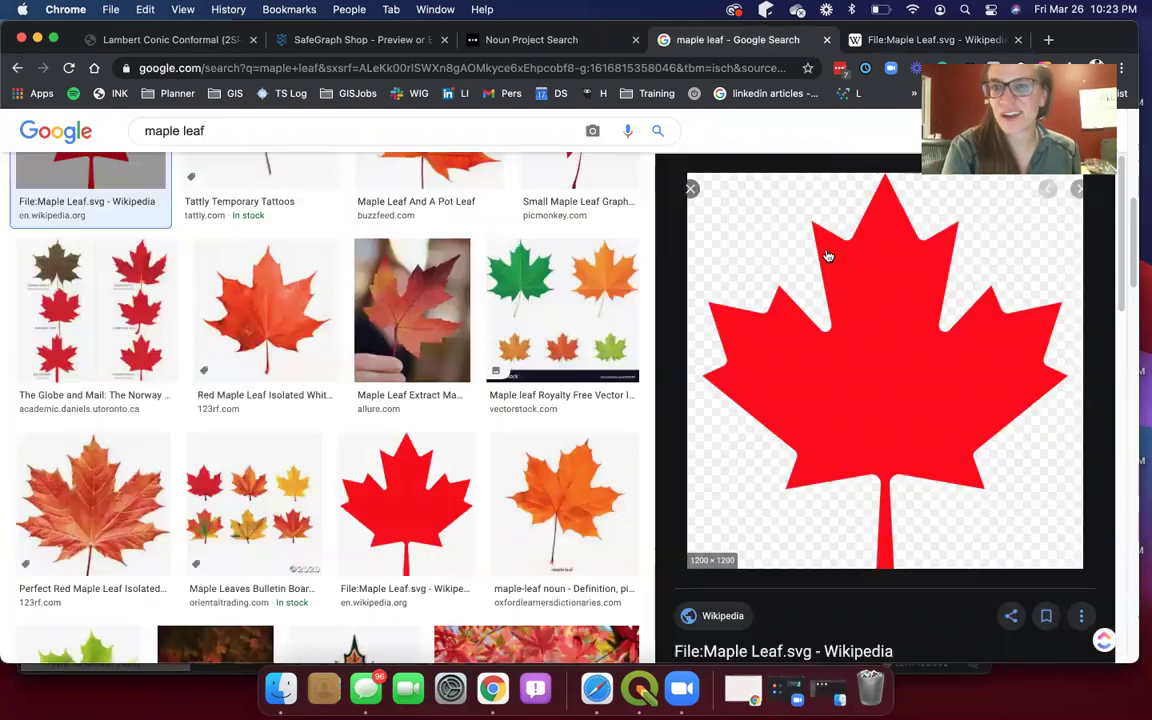
{"action": "right_click", "coordinate": [866, 342]}
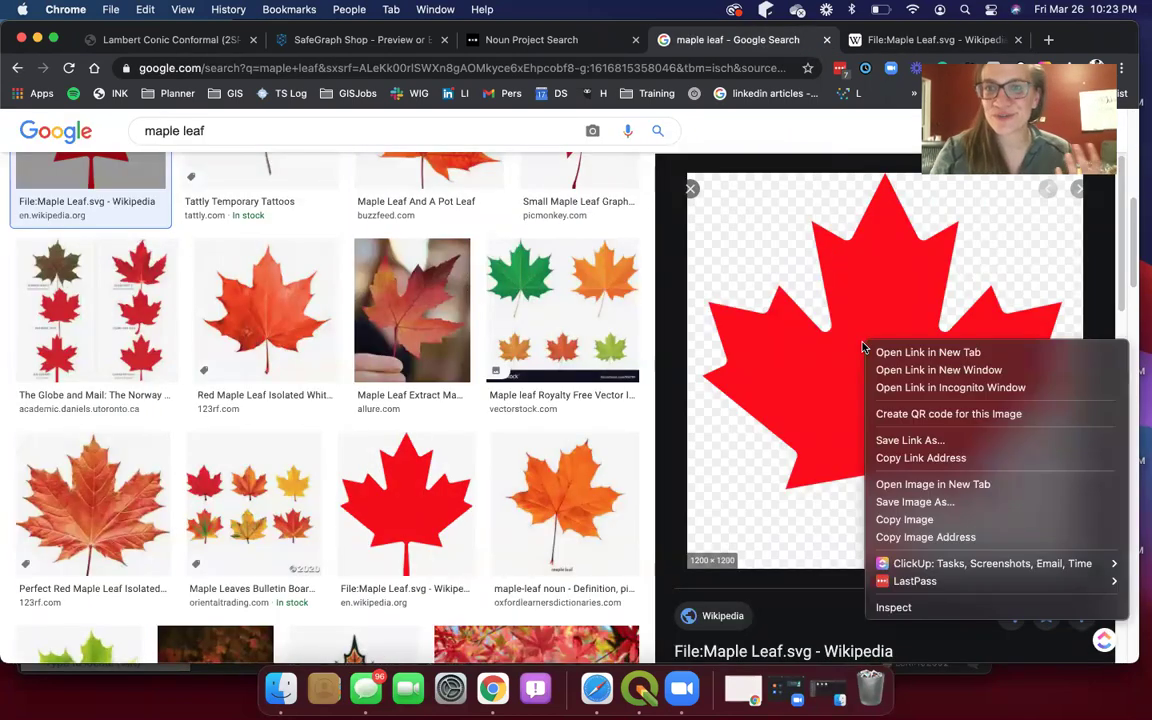
{"action": "left_click", "coordinate": [957, 503]}
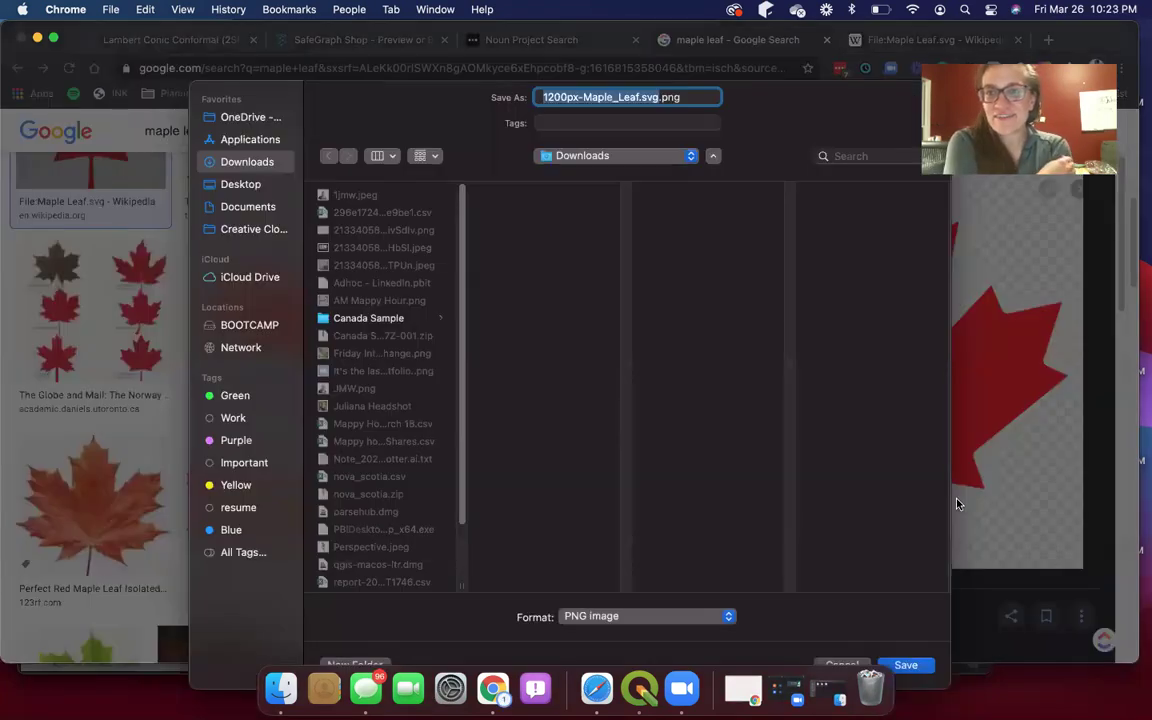
{"action": "left_click", "coordinate": [910, 668]}
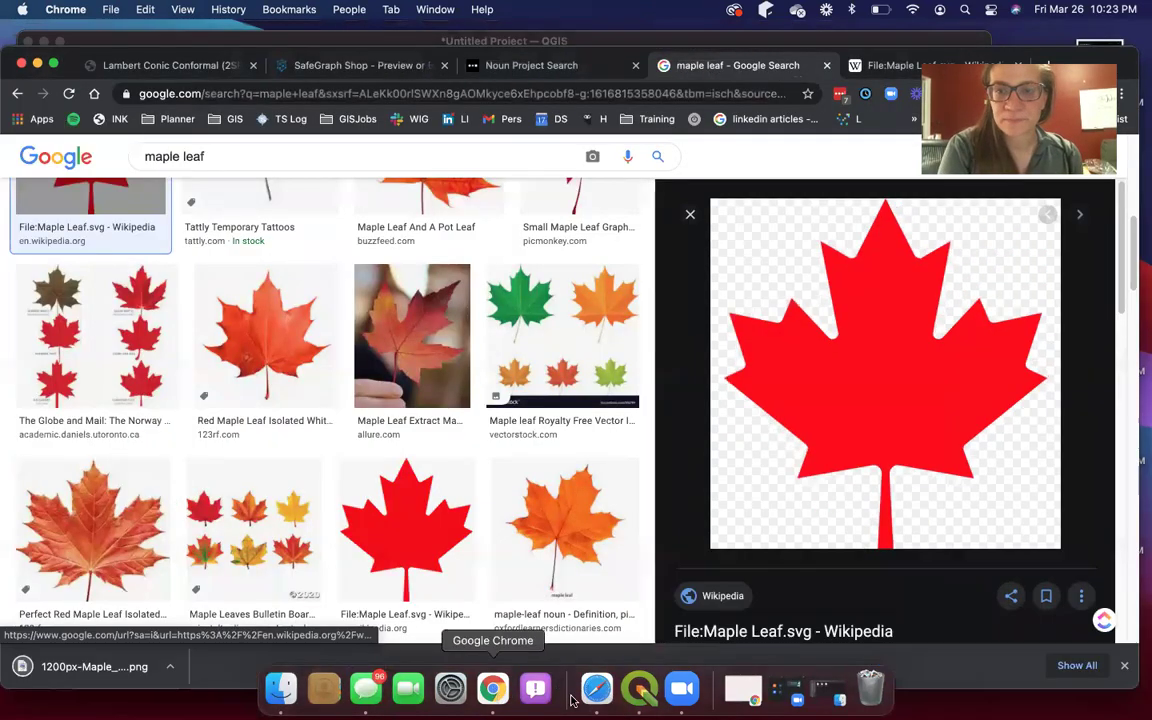
{"action": "left_click", "coordinate": [639, 688]}
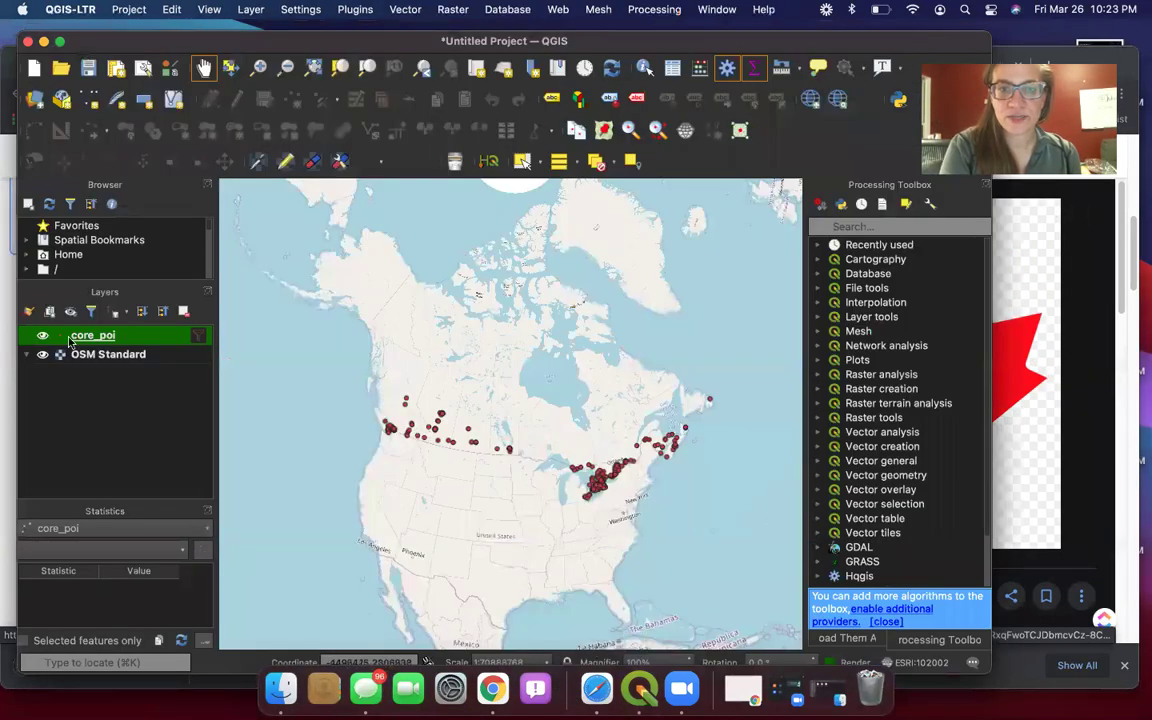
Step: In core_poi's Symbology, switch the Simple Marker symbol layer type to Raster Image Marker
{"action": "double_click", "coordinate": [79, 343]}
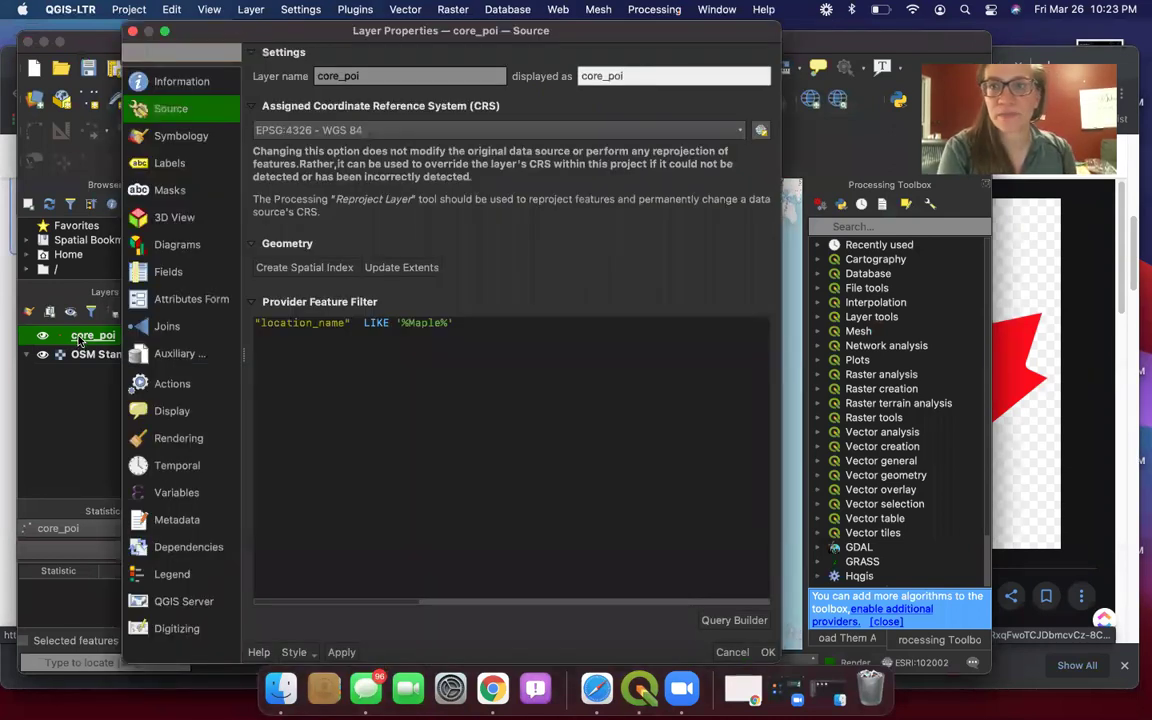
{"action": "left_click", "coordinate": [182, 138]}
{"action": "left_click", "coordinate": [380, 102]}
{"action": "left_click", "coordinate": [467, 198]}
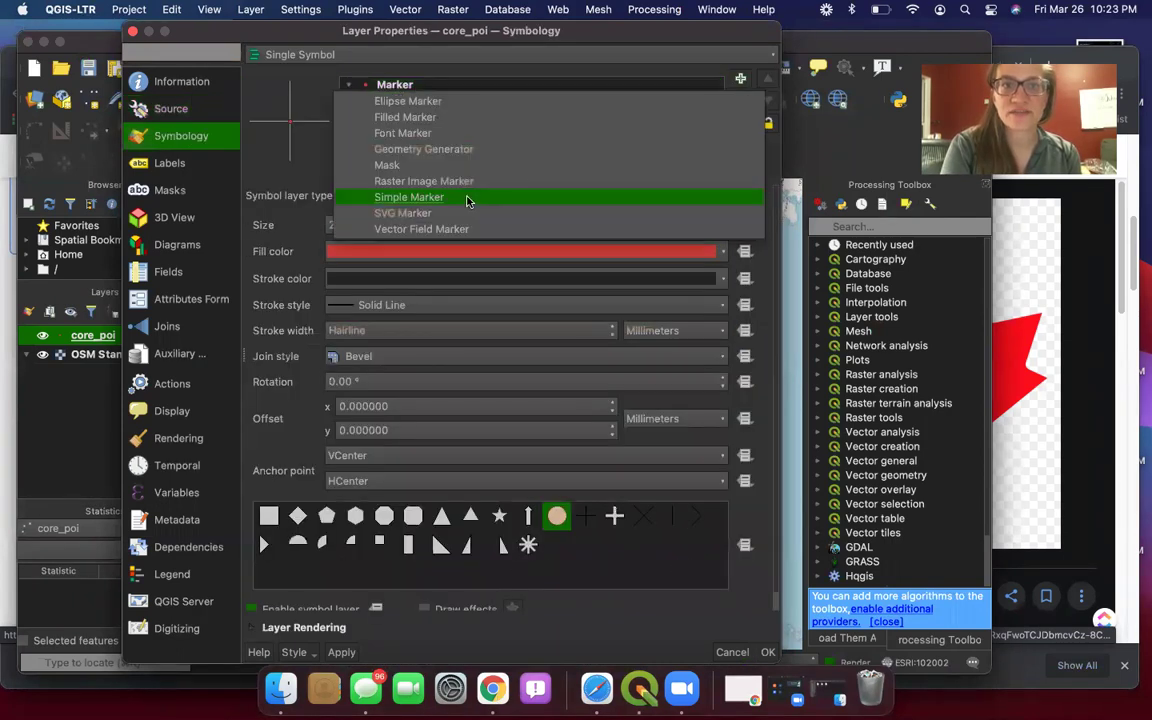
{"action": "left_click", "coordinate": [467, 198]}
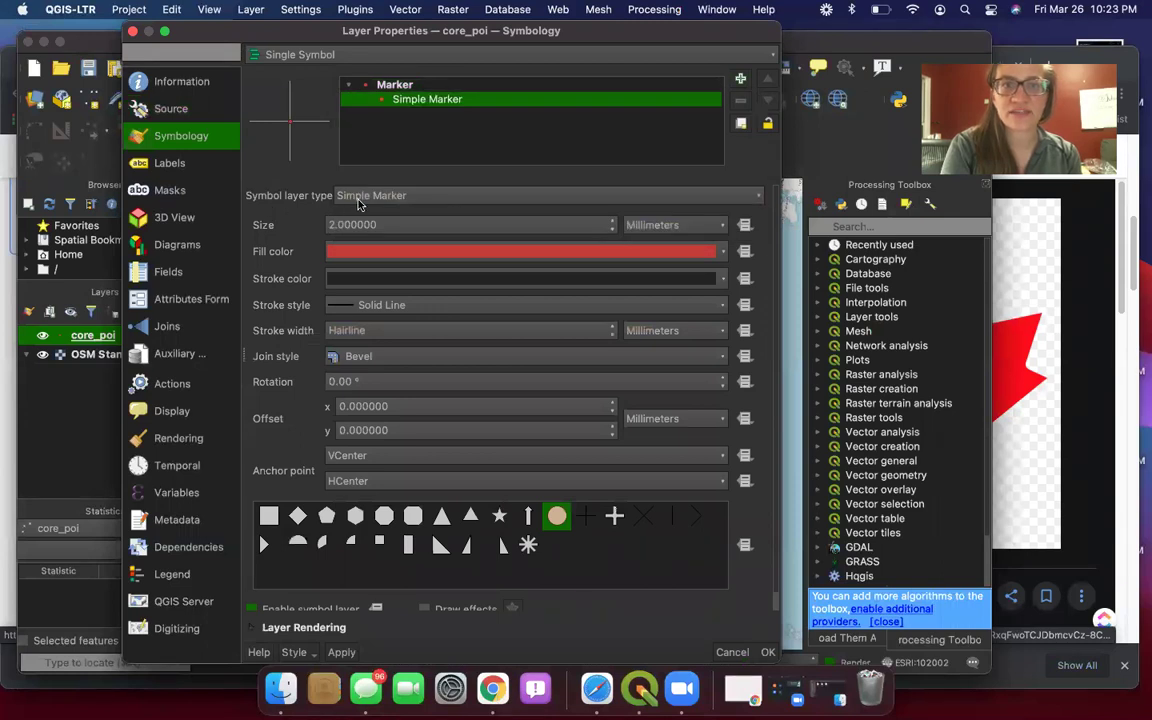
{"action": "left_click", "coordinate": [361, 198]}
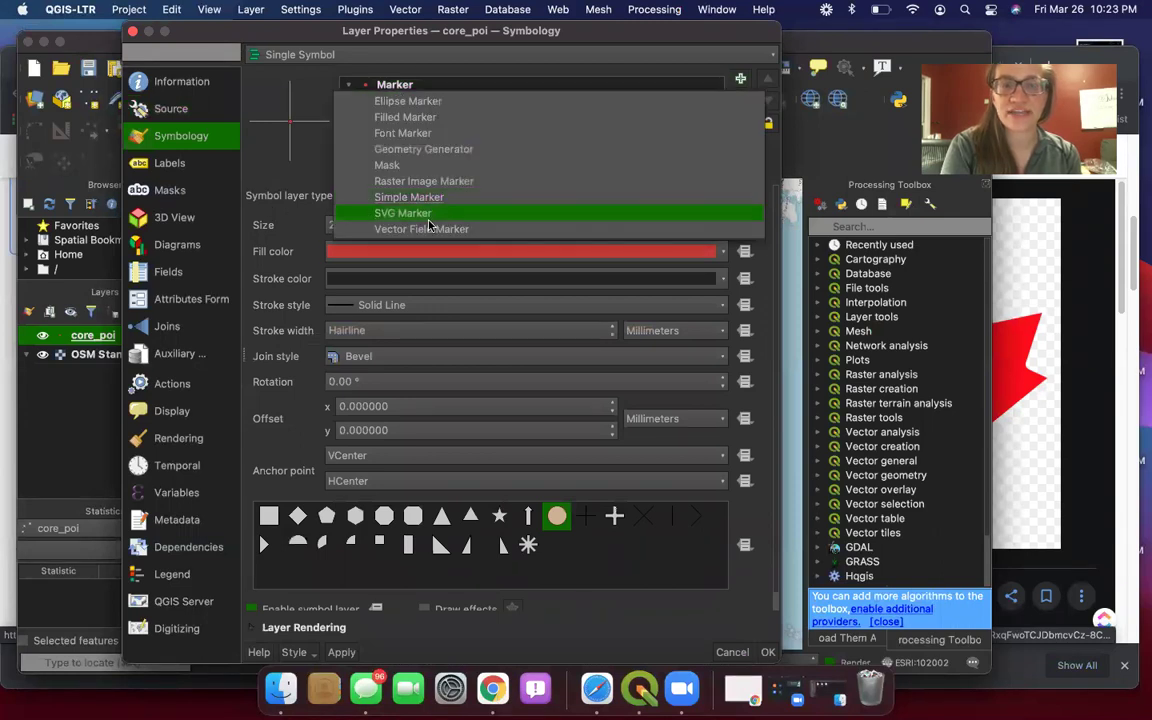
{"action": "left_click", "coordinate": [470, 184]}
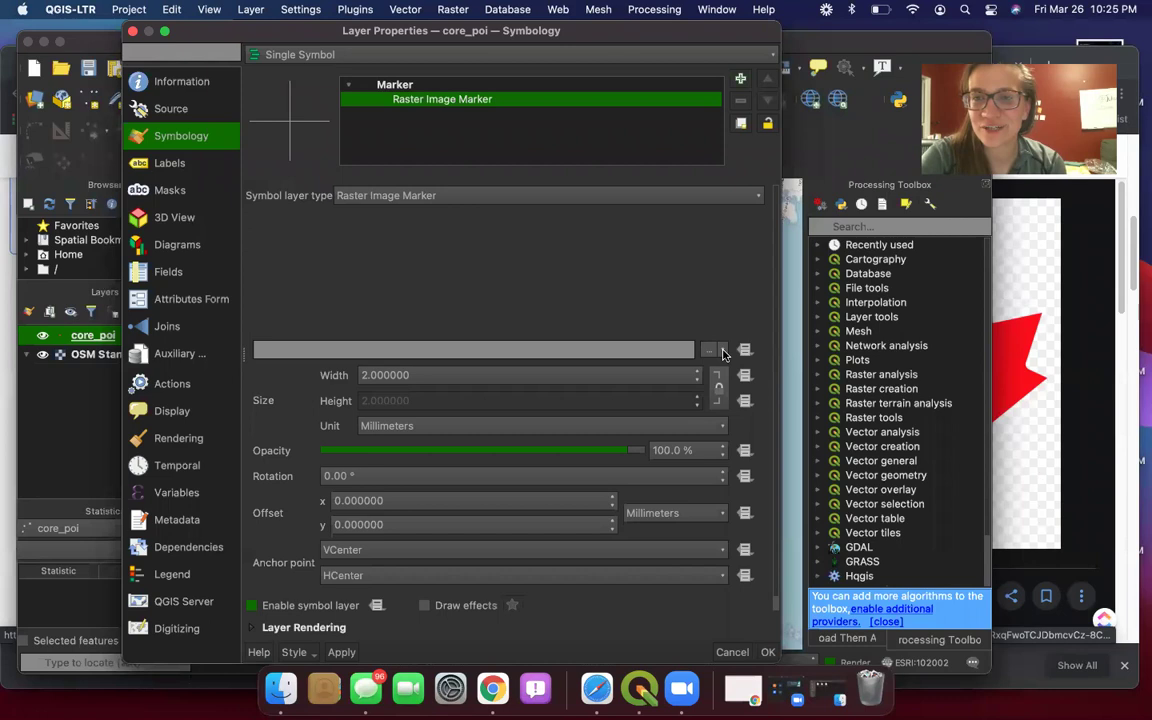
Step: Set the raster marker's image file to 1200px-Maple_Leaf.svg.png from Downloads
{"action": "left_click", "coordinate": [724, 352]}
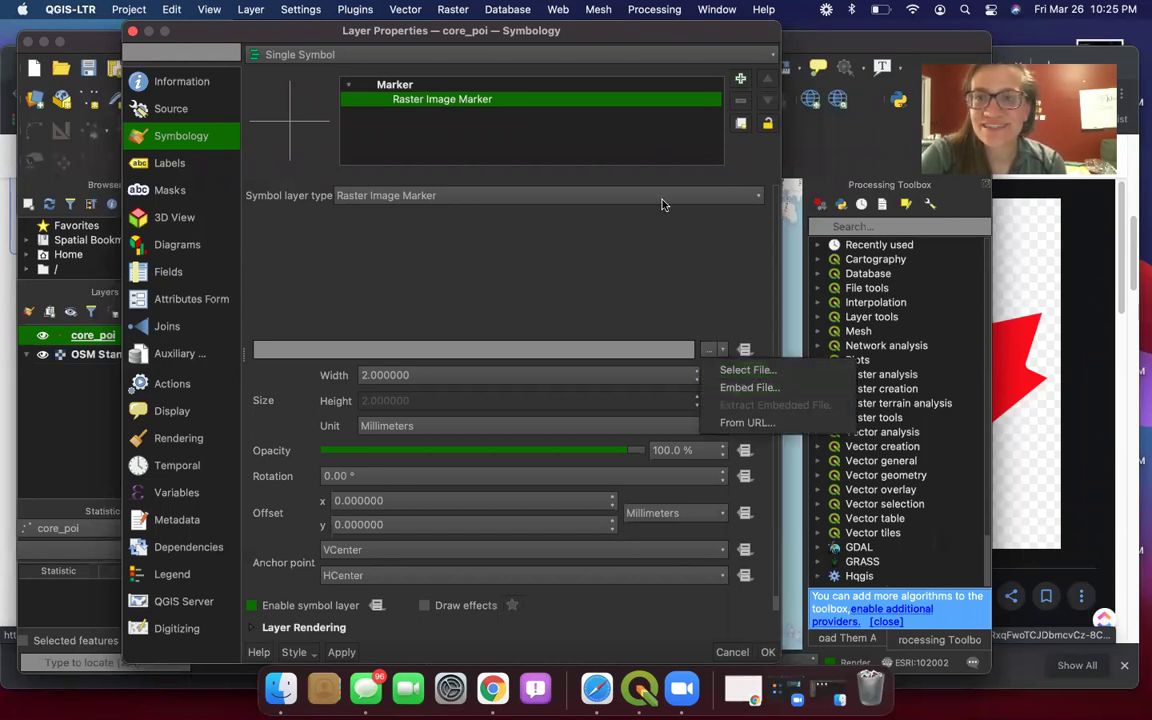
{"action": "left_click", "coordinate": [727, 371]}
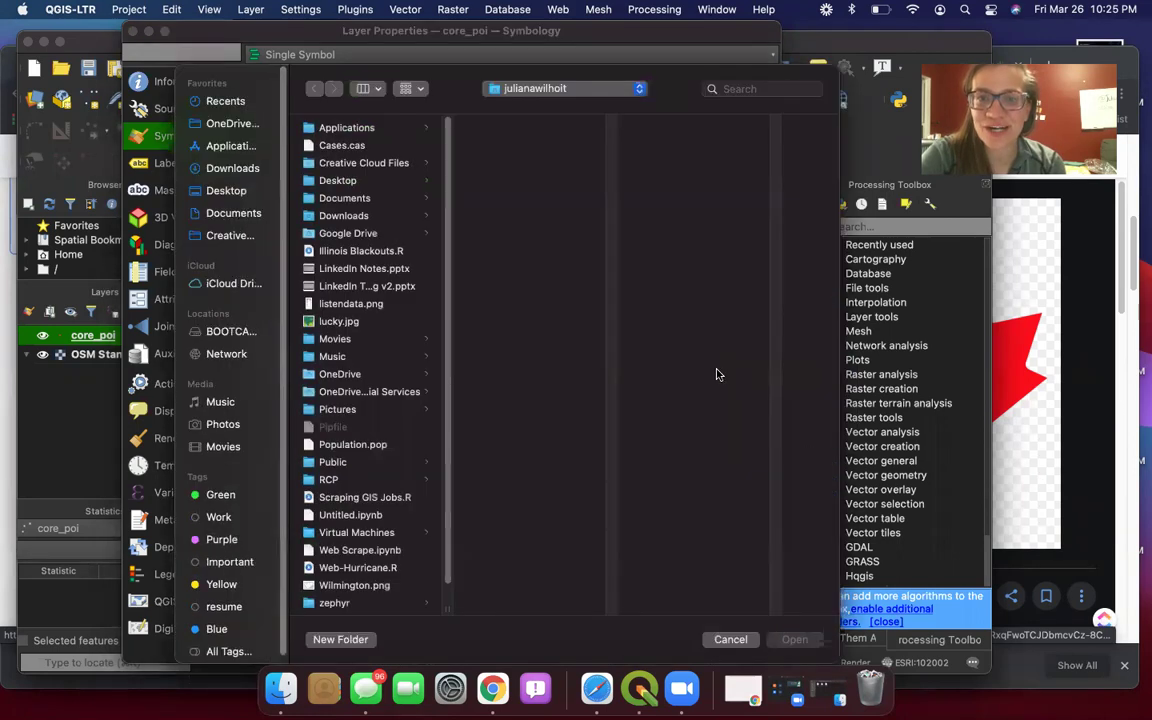
{"action": "left_click", "coordinate": [228, 170]}
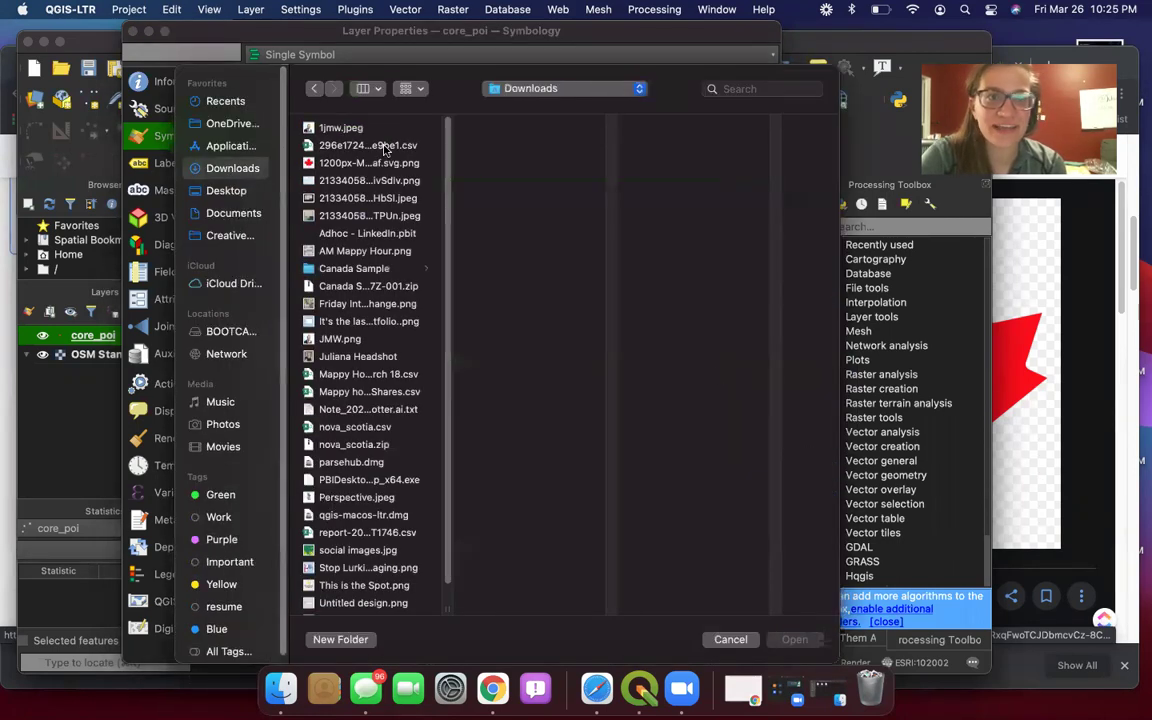
{"action": "left_click", "coordinate": [350, 162]}
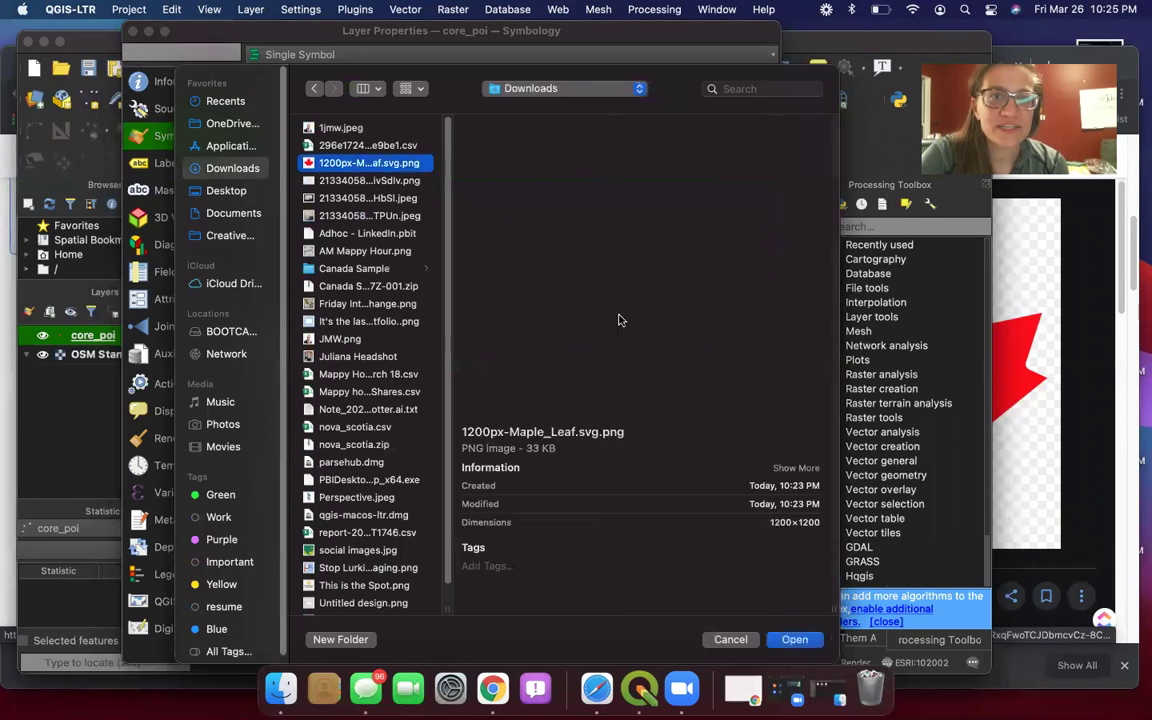
{"action": "left_click", "coordinate": [795, 640]}
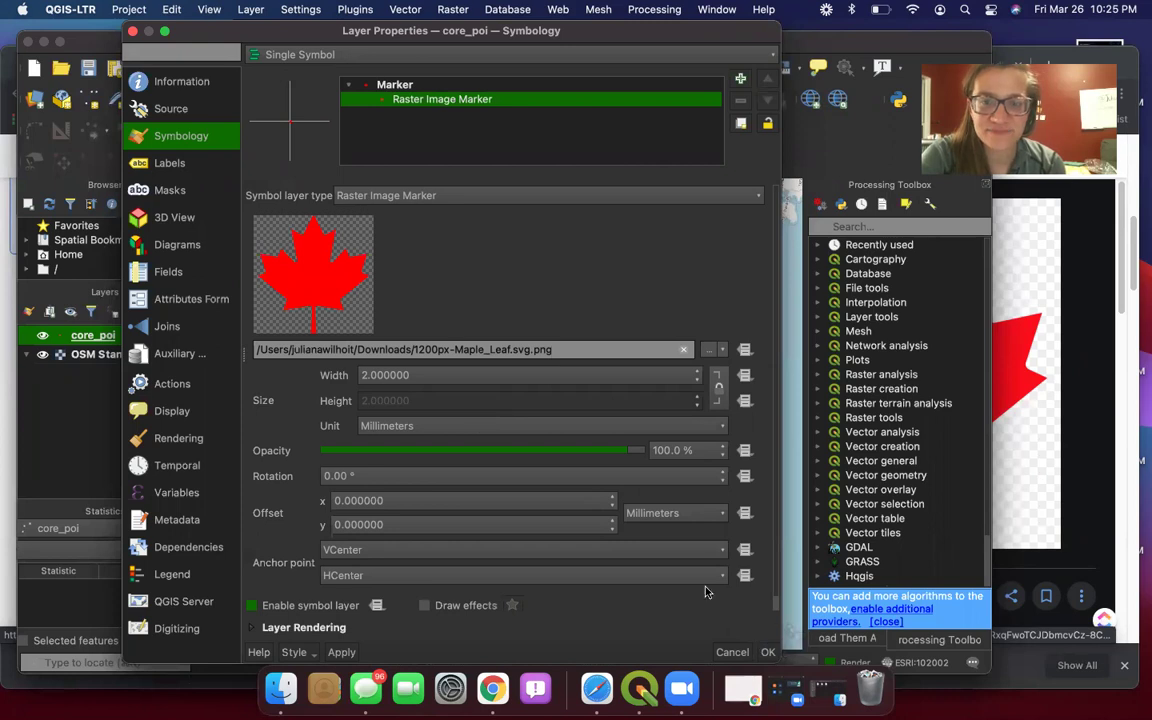
Step: Set the maple-leaf marker width to 1.5 mm and apply the symbology
{"action": "left_click_drag", "start_coordinate": [455, 40], "coordinate": [620, 44]}
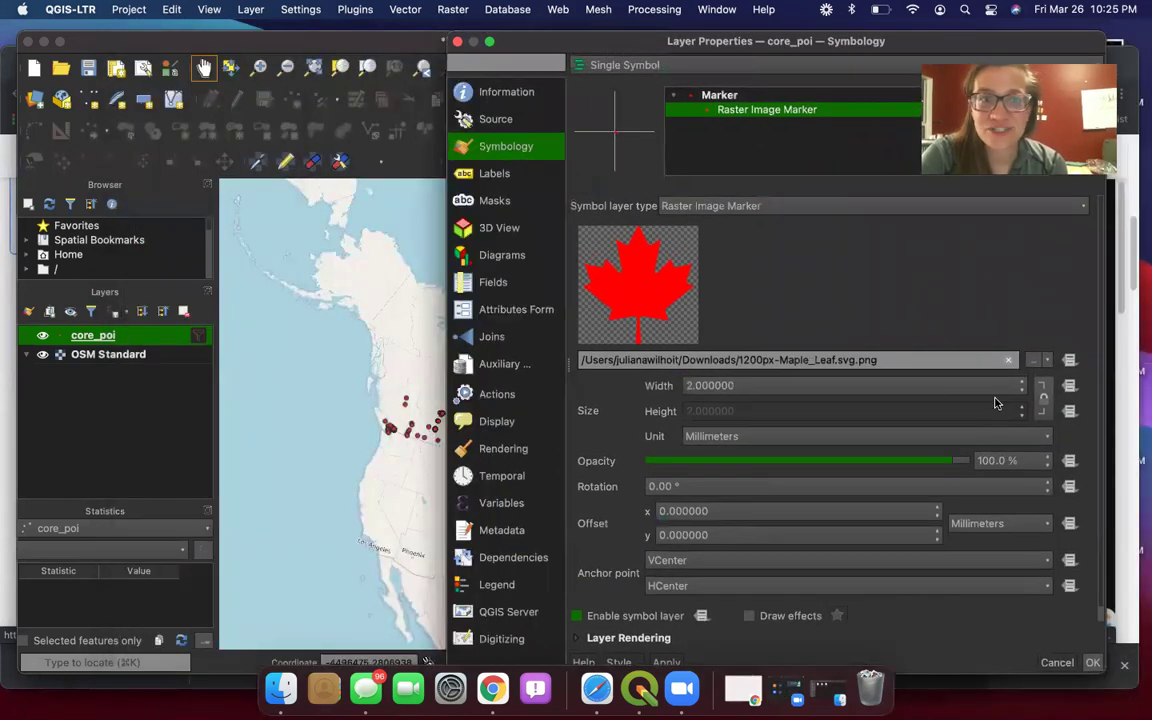
{"action": "left_click", "coordinate": [771, 378]}
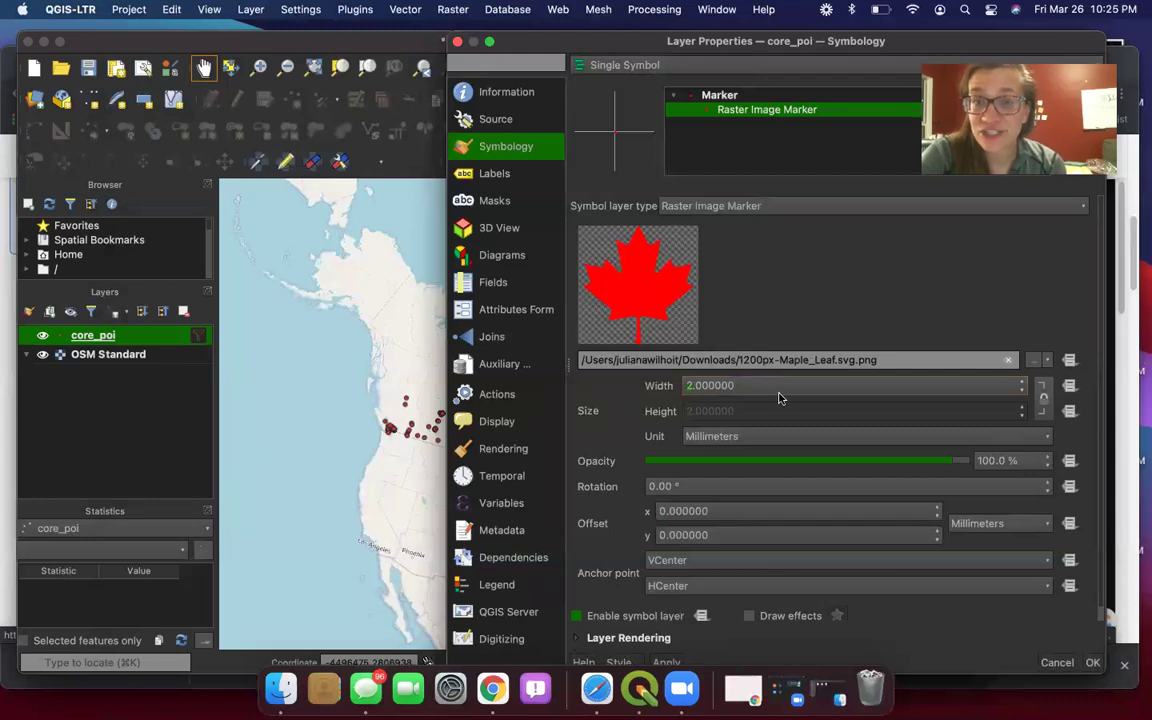
{"action": "type", "text": "1.5"}
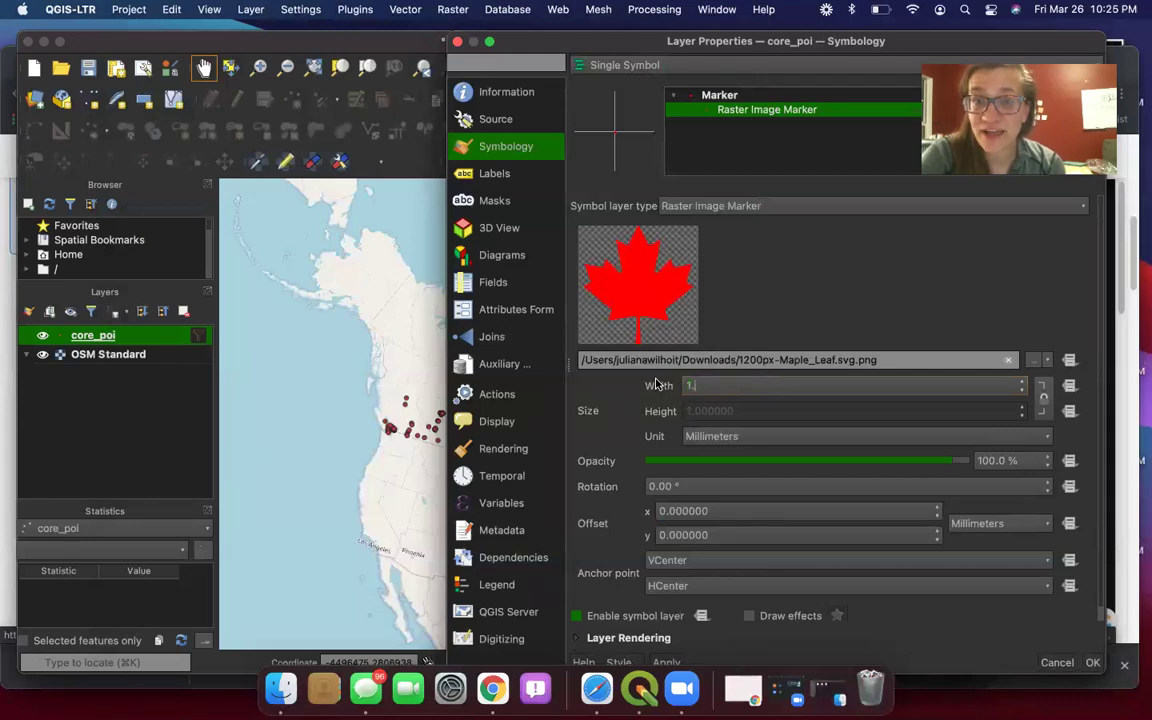
{"action": "left_click", "coordinate": [1093, 662]}
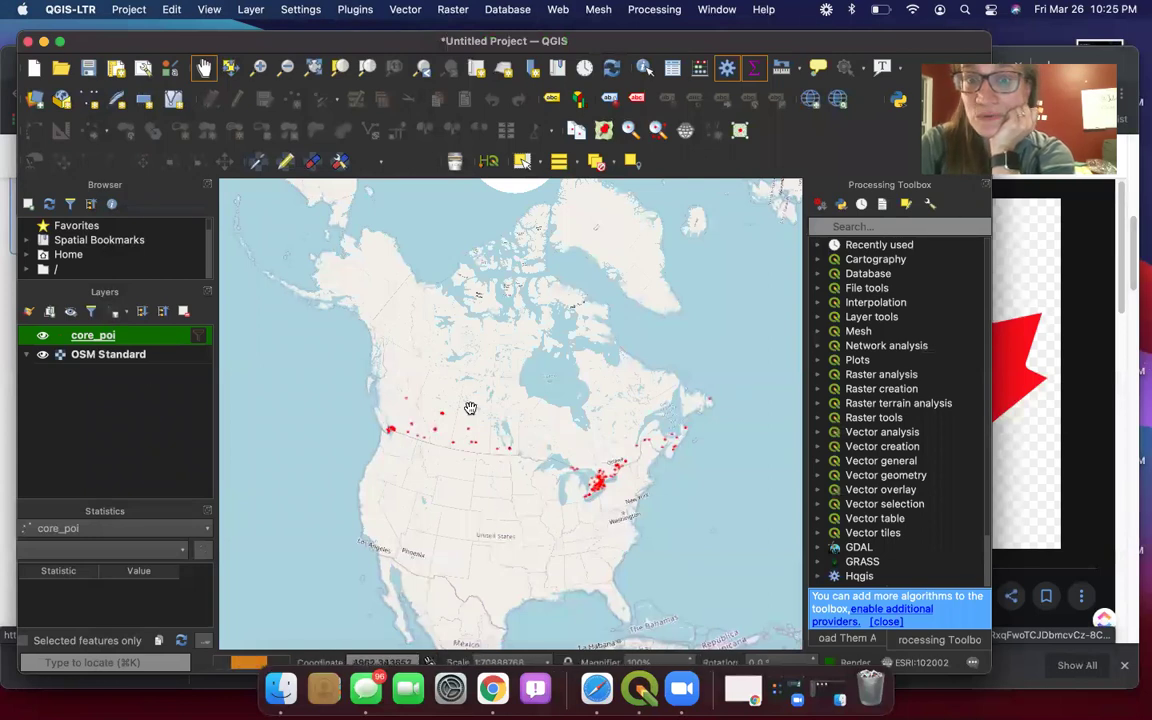
Step: Maximize QGIS and raise the core_poi maple-leaf marker size to 10
{"action": "scroll", "coordinate": [470, 406], "scroll_direction": "down", "scroll_amount": 2}
{"action": "scroll", "coordinate": [470, 408], "scroll_direction": "up", "scroll_amount": 2}
{"action": "scroll", "coordinate": [470, 408], "scroll_direction": "up", "scroll_amount": 1}
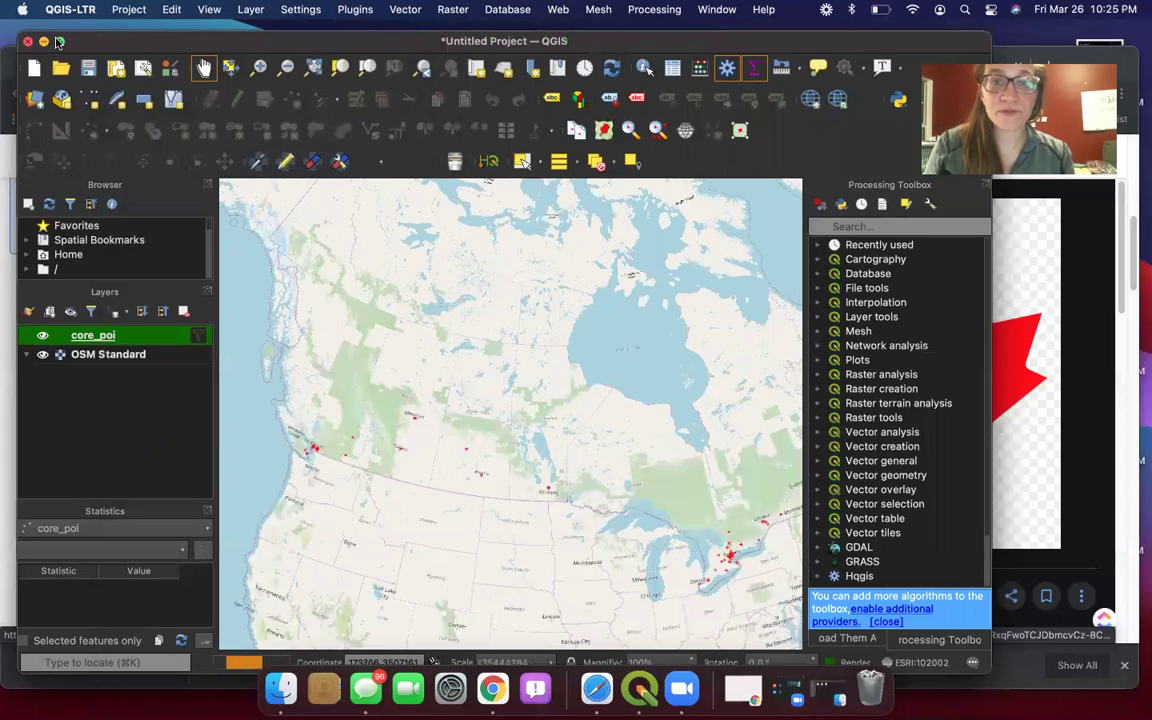
{"action": "left_click", "coordinate": [59, 41]}
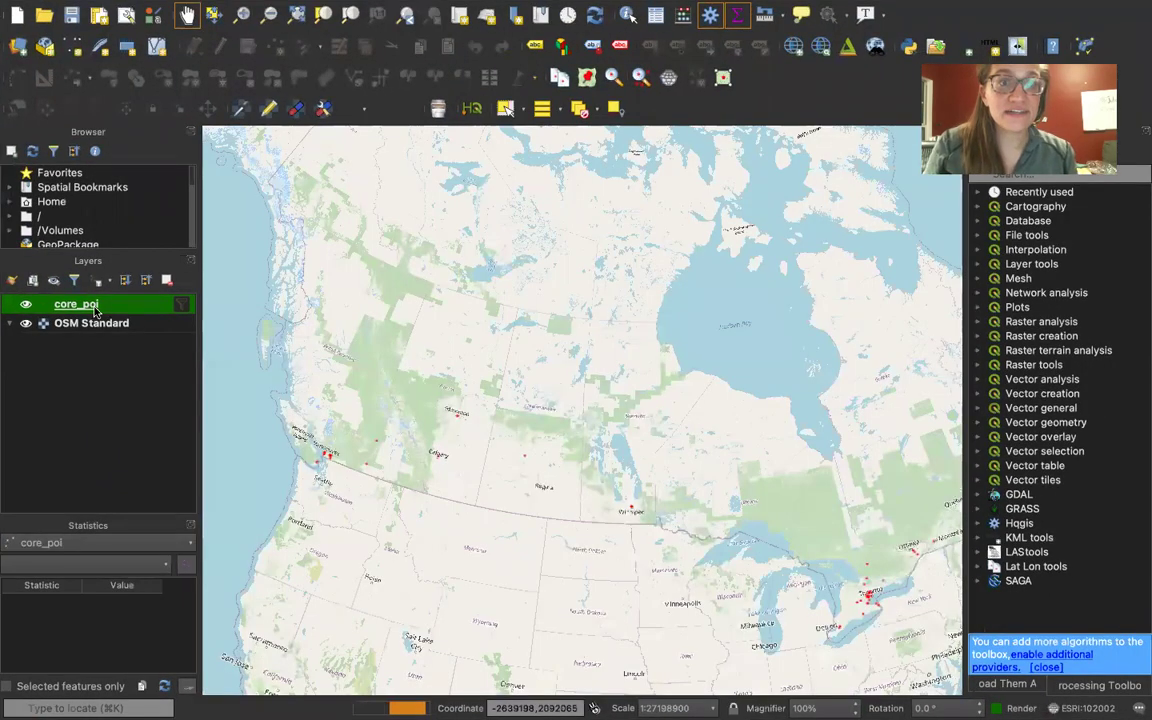
{"action": "double_click", "coordinate": [93, 310]}
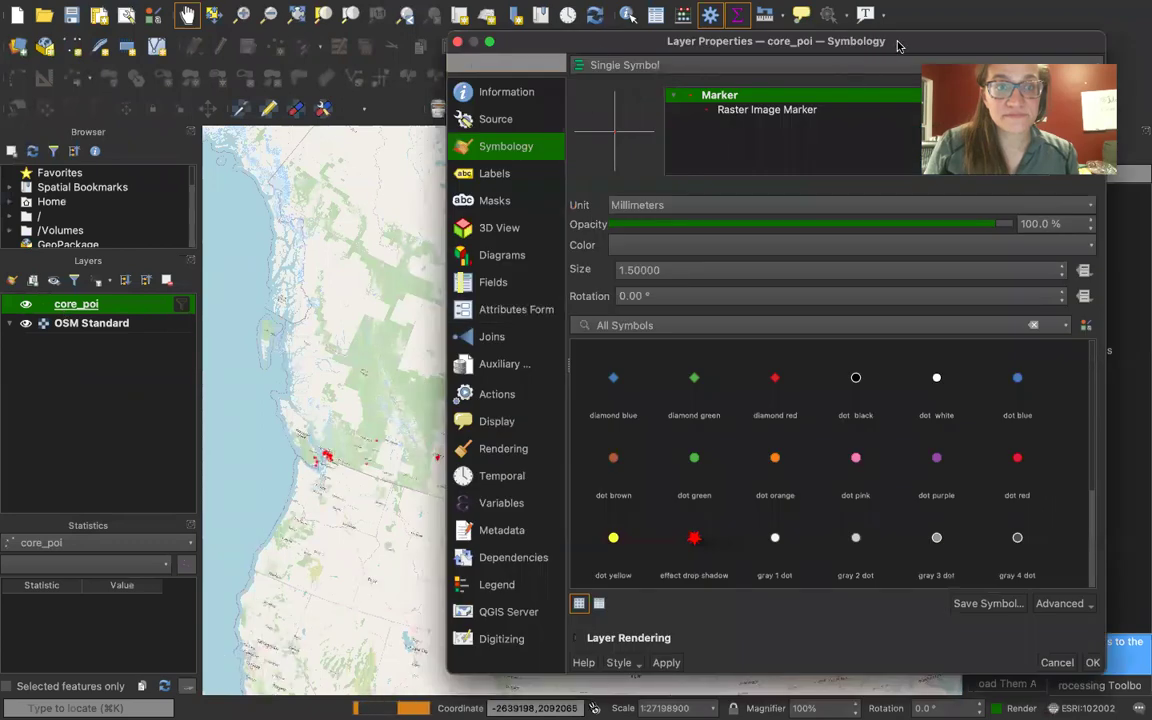
{"action": "left_click_drag", "start_coordinate": [897, 46], "coordinate": [794, 48]}
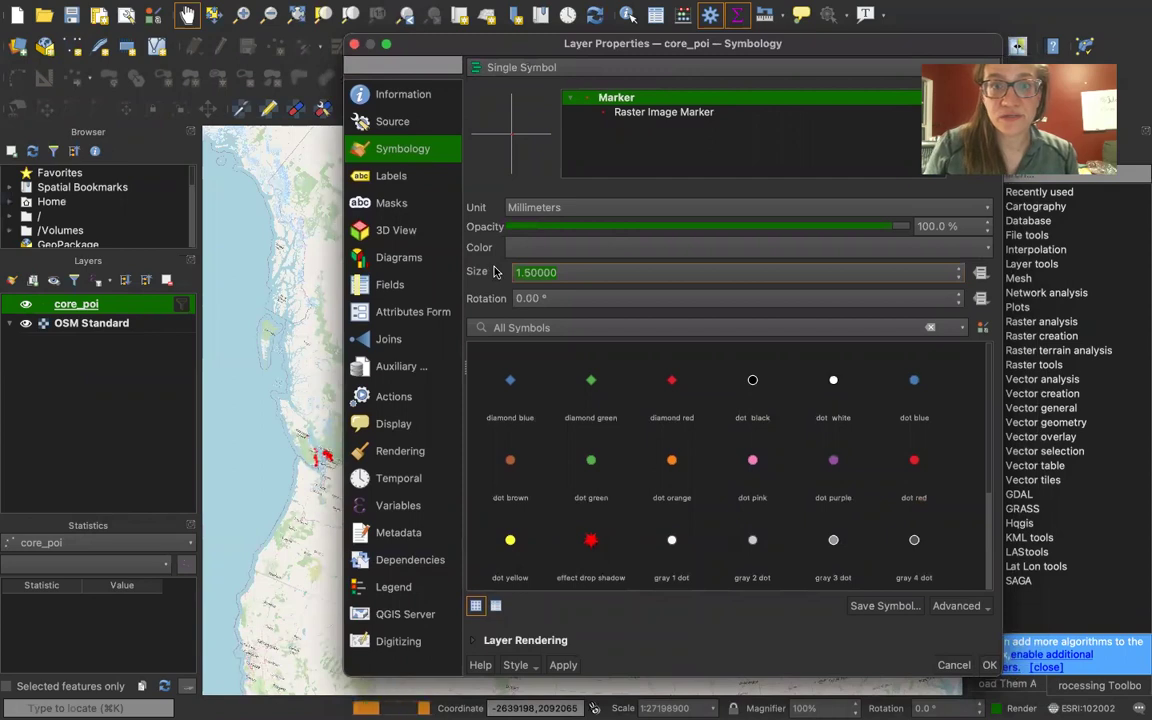
{"action": "type", "text": "10"}
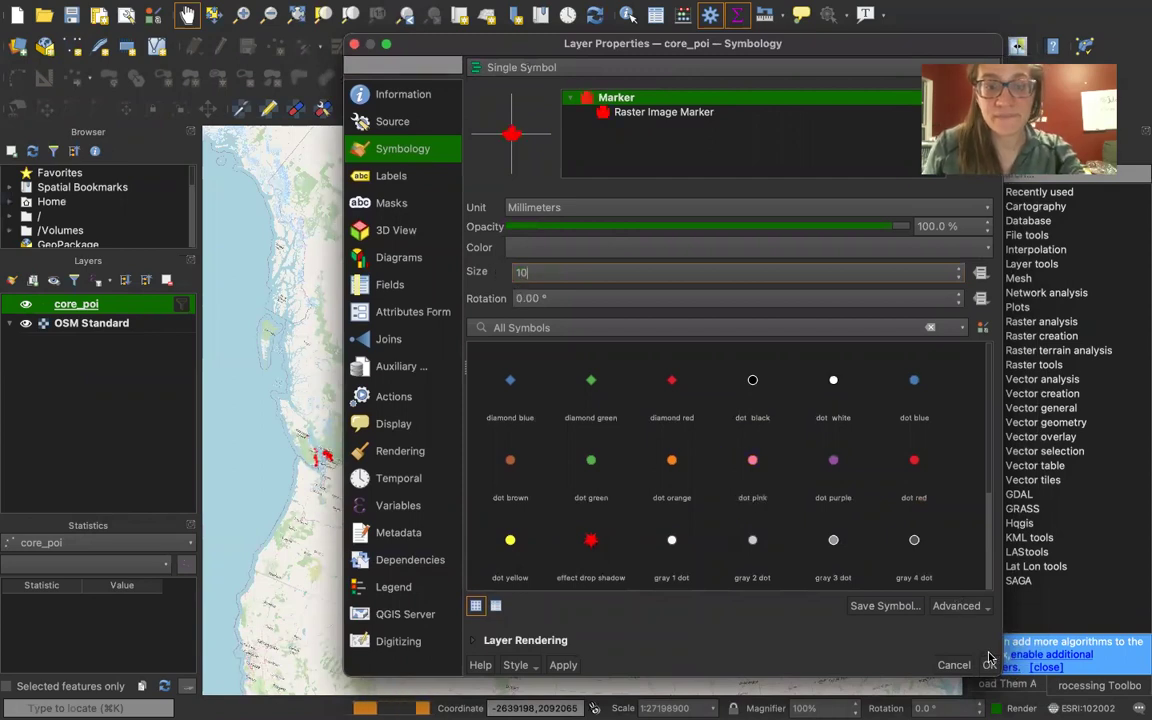
{"action": "left_click", "coordinate": [989, 661]}
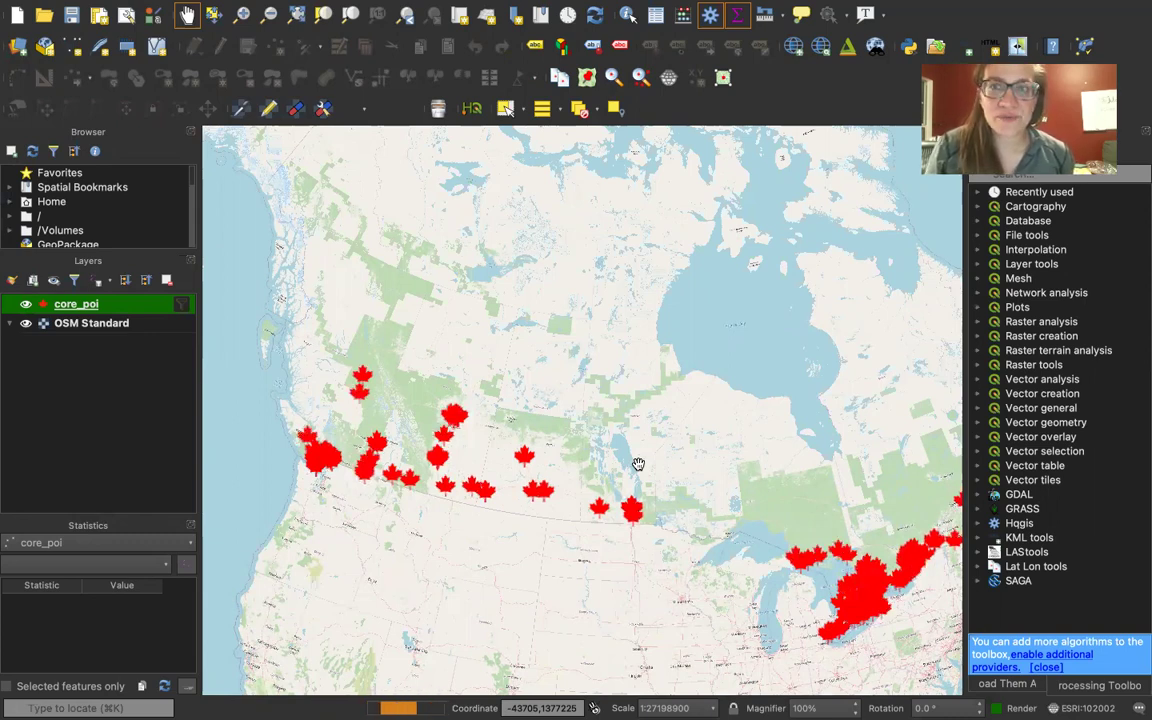
{"action": "scroll", "coordinate": [638, 464], "scroll_direction": "up", "scroll_amount": 1}
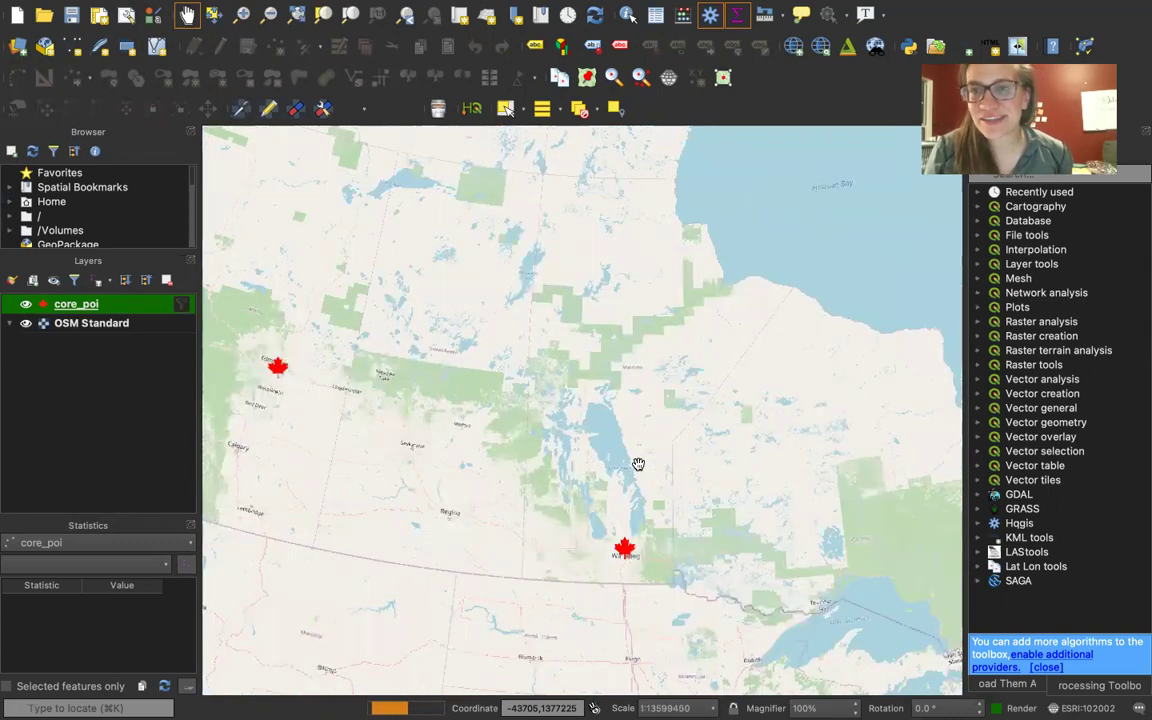
{"action": "scroll", "coordinate": [638, 464], "scroll_direction": "down", "scroll_amount": 1}
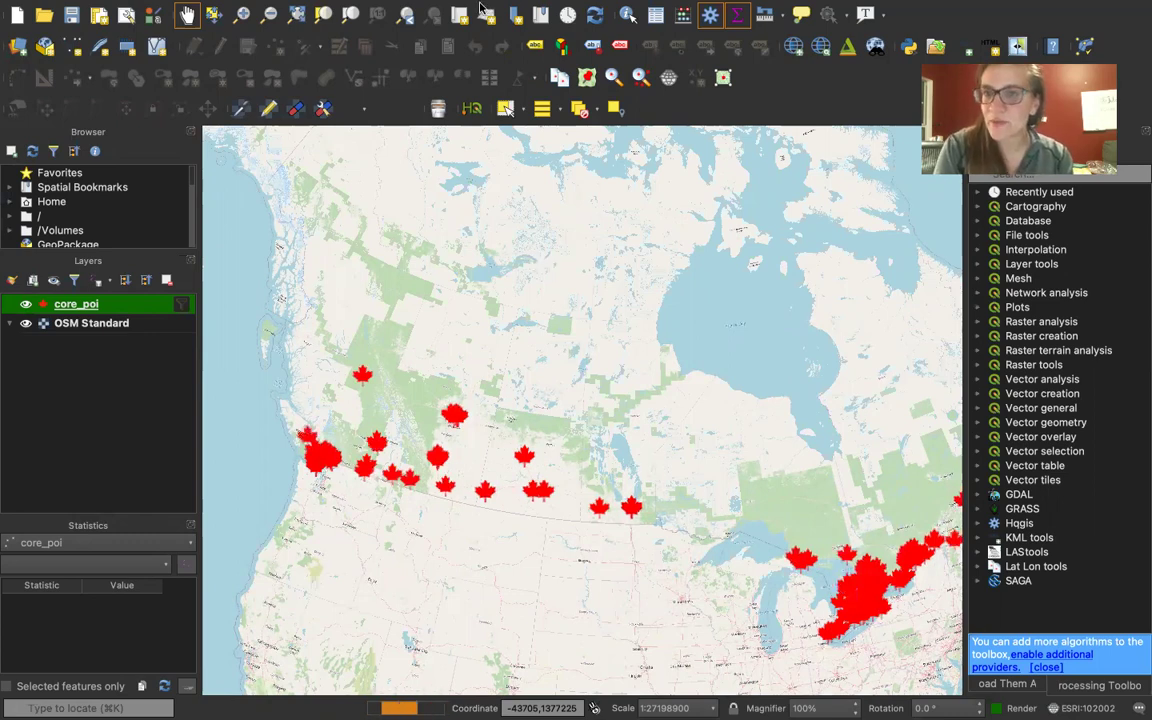
{"action": "left_click", "coordinate": [358, 9]}
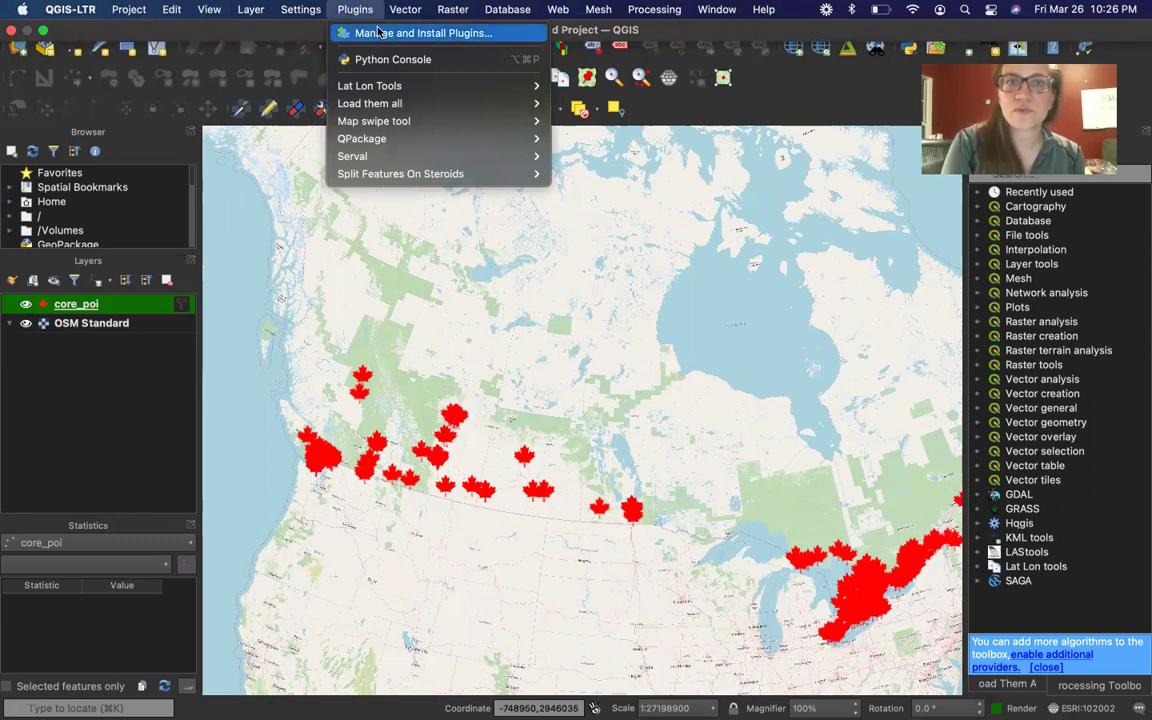
{"action": "left_click", "coordinate": [380, 33]}
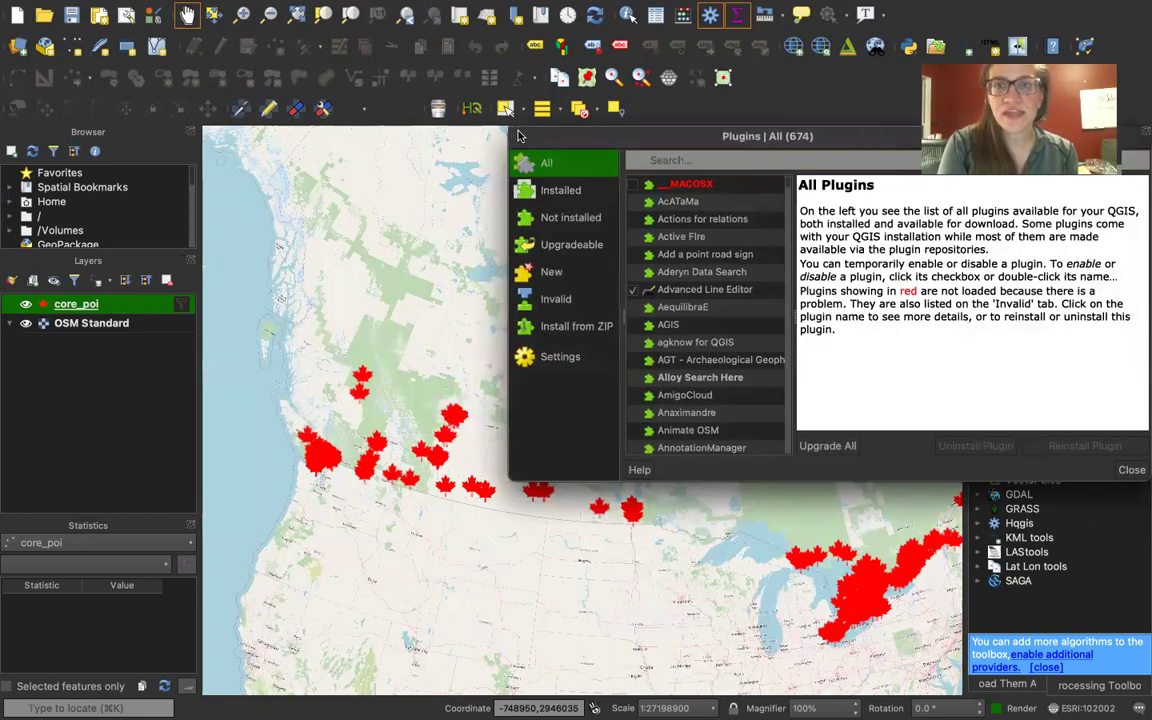
{"action": "left_click_drag", "start_coordinate": [640, 143], "coordinate": [486, 150]}
{"action": "type", "text": "Quic"}
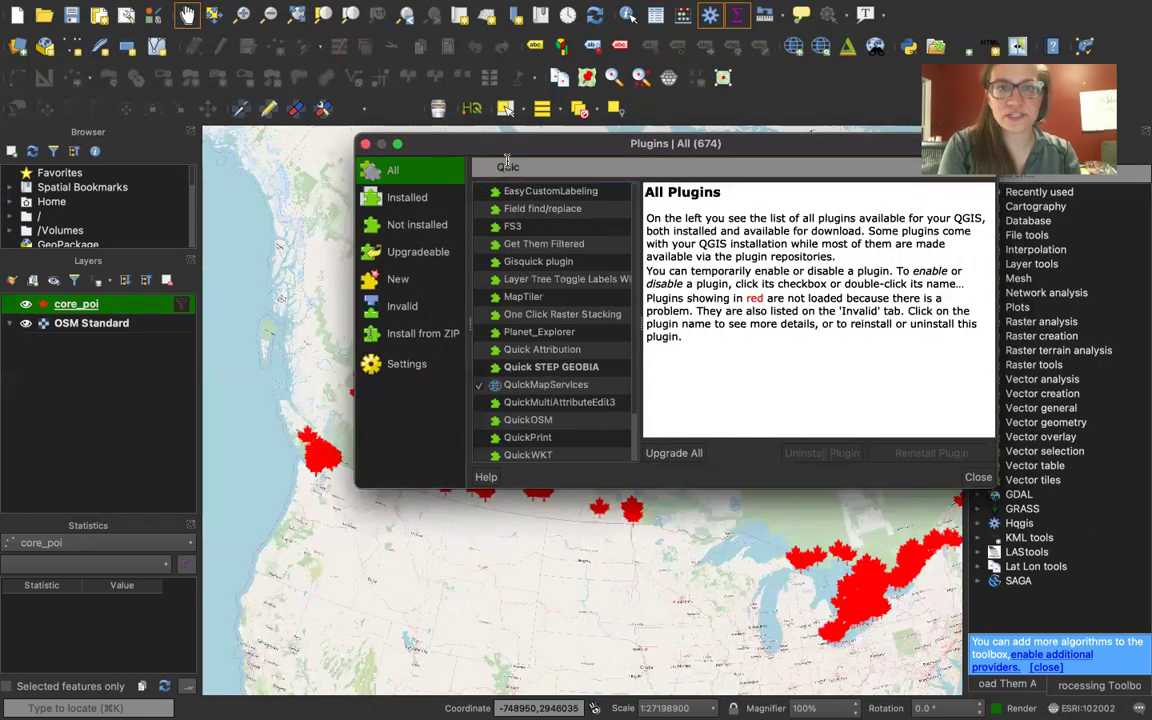
{"action": "type", "text": "kMap"}
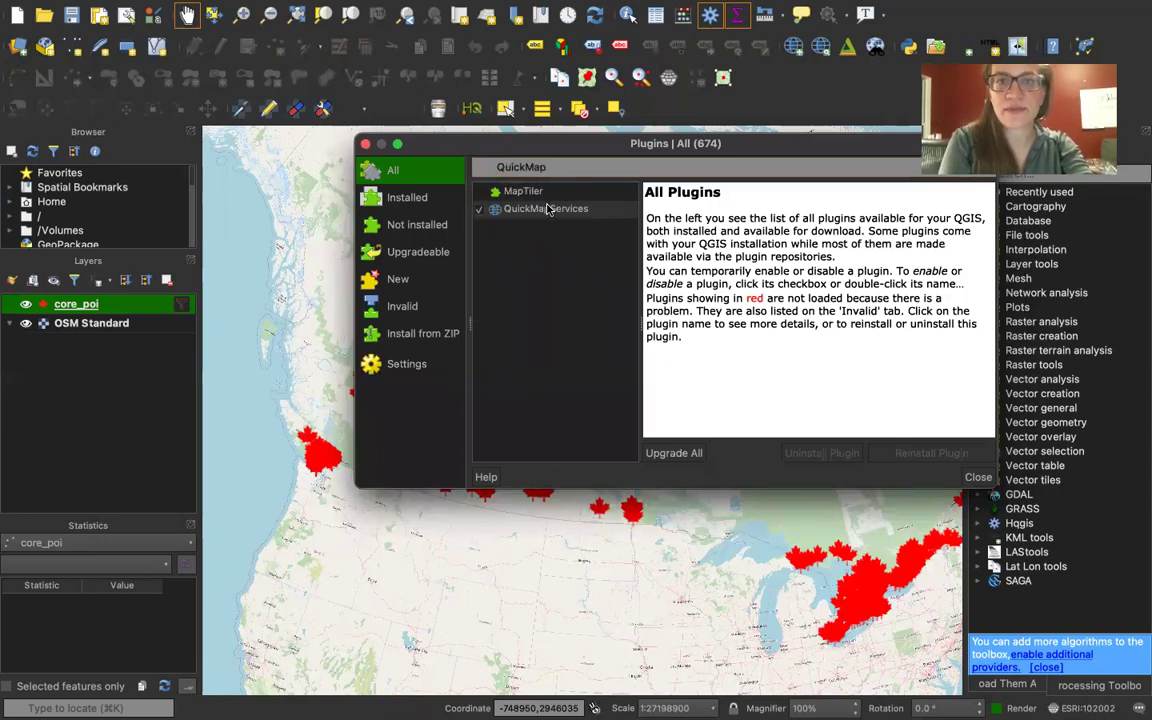
{"action": "left_click", "coordinate": [977, 477]}
{"action": "mouse_move", "coordinate": [496, 8]}
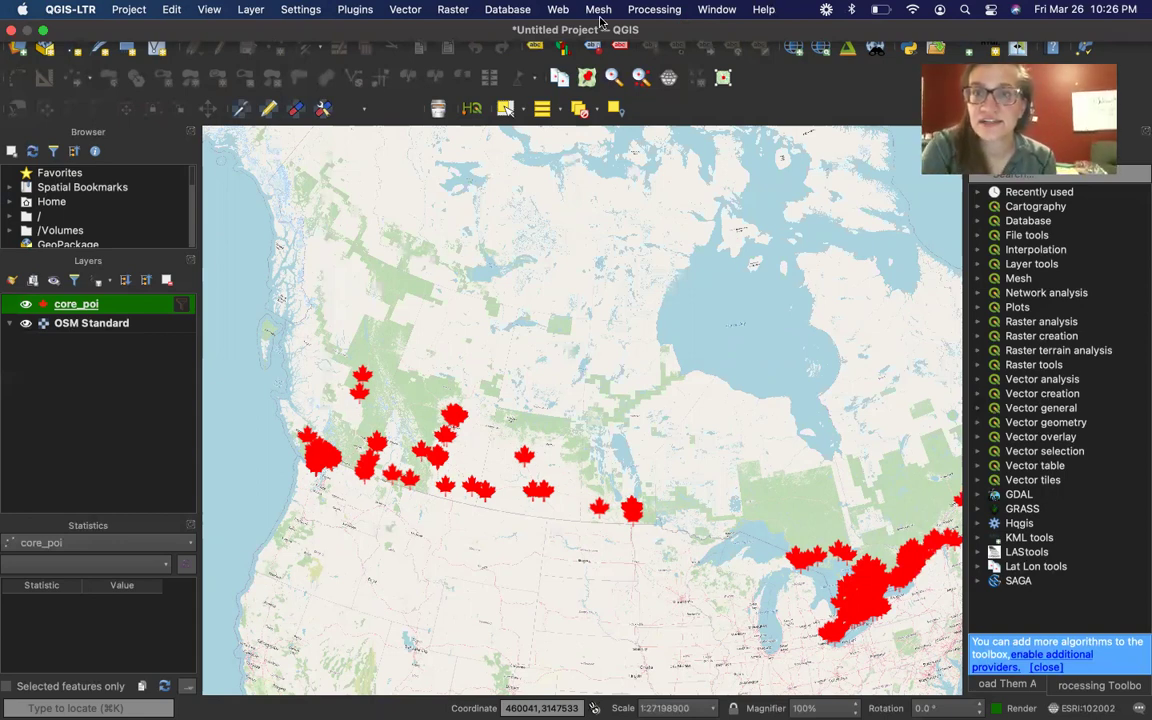
{"action": "left_click", "coordinate": [558, 9]}
{"action": "mouse_move", "coordinate": [608, 88]}
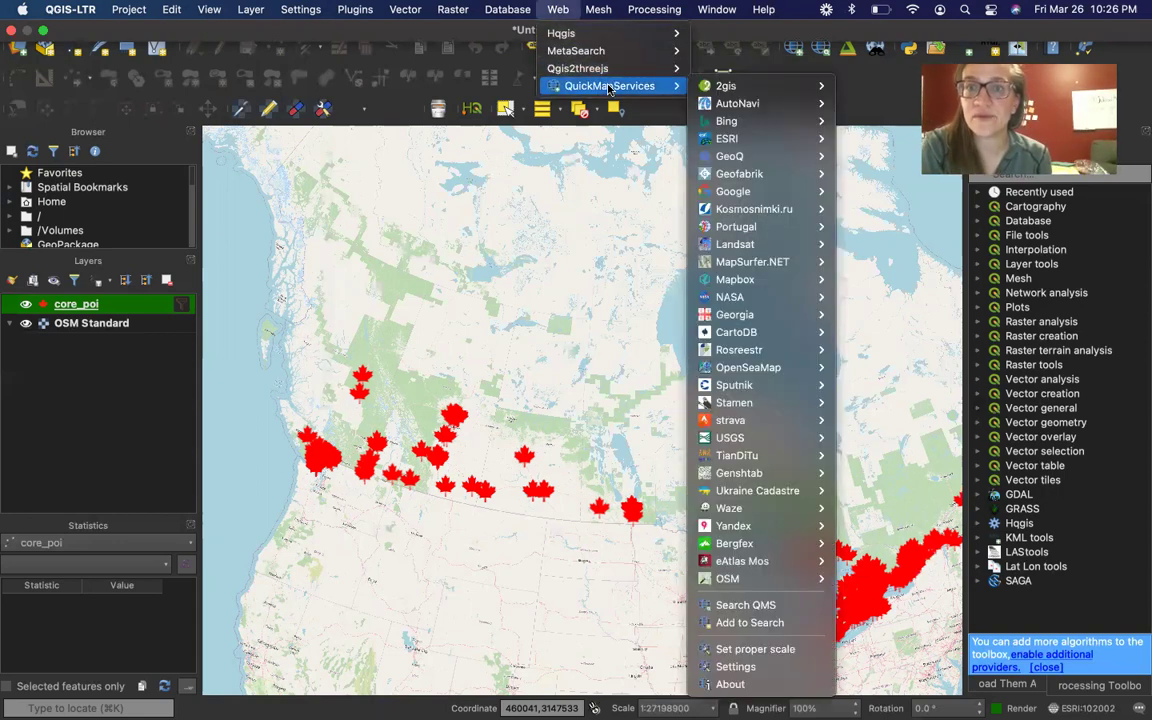
{"action": "left_click", "coordinate": [779, 671]}
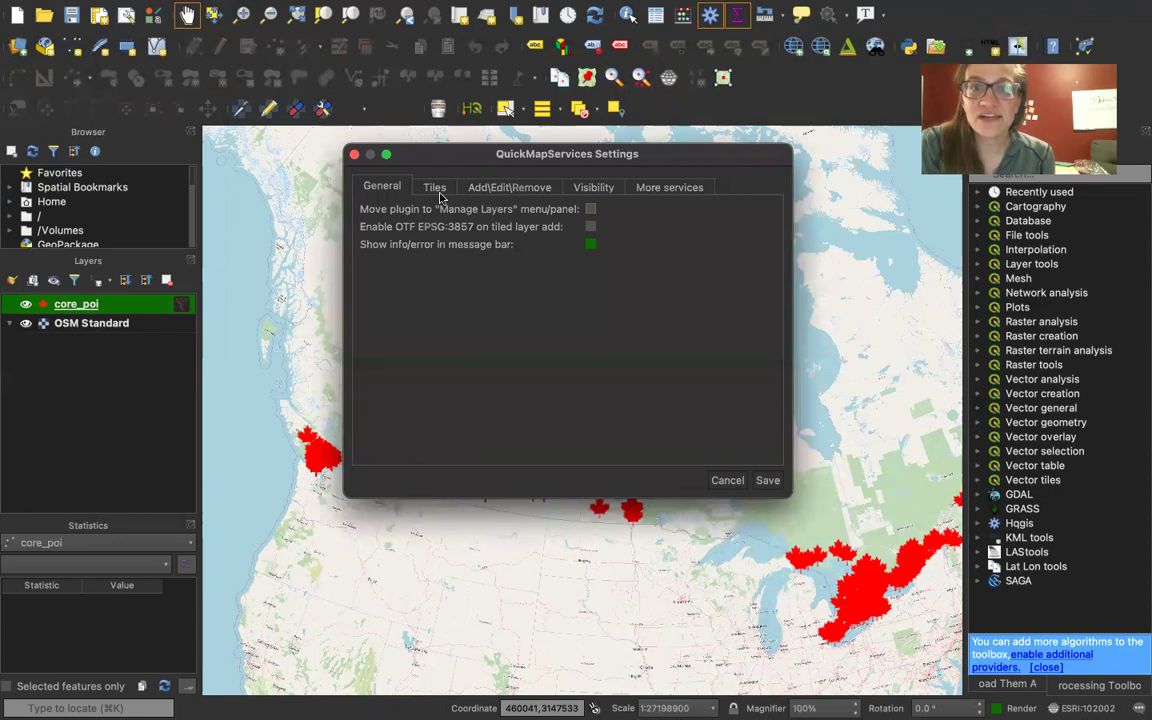
{"action": "left_click", "coordinate": [438, 192]}
{"action": "left_click", "coordinate": [640, 188]}
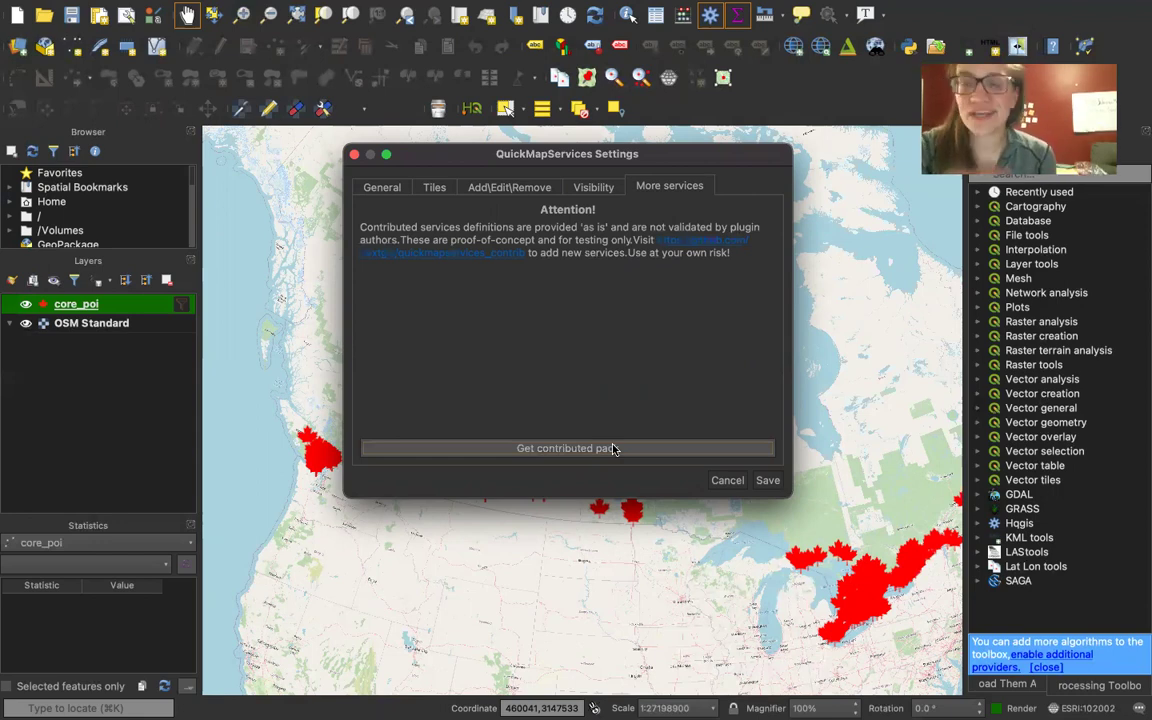
{"action": "left_click", "coordinate": [767, 480]}
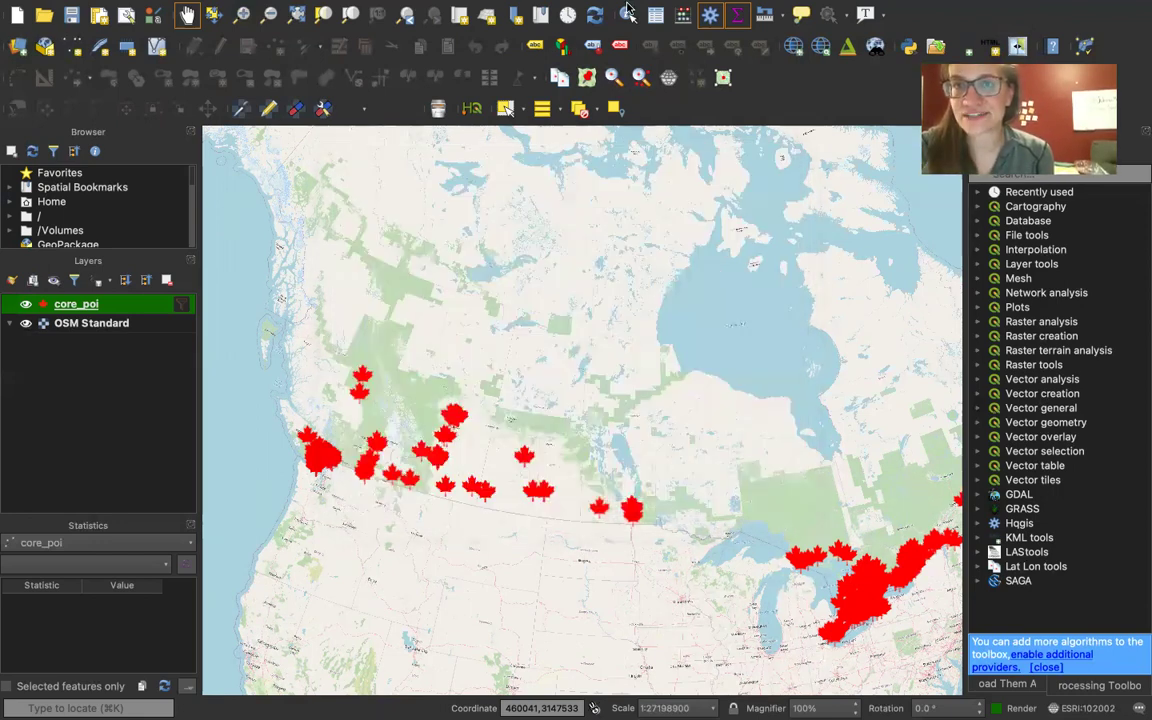
{"action": "mouse_move", "coordinate": [683, 8]}
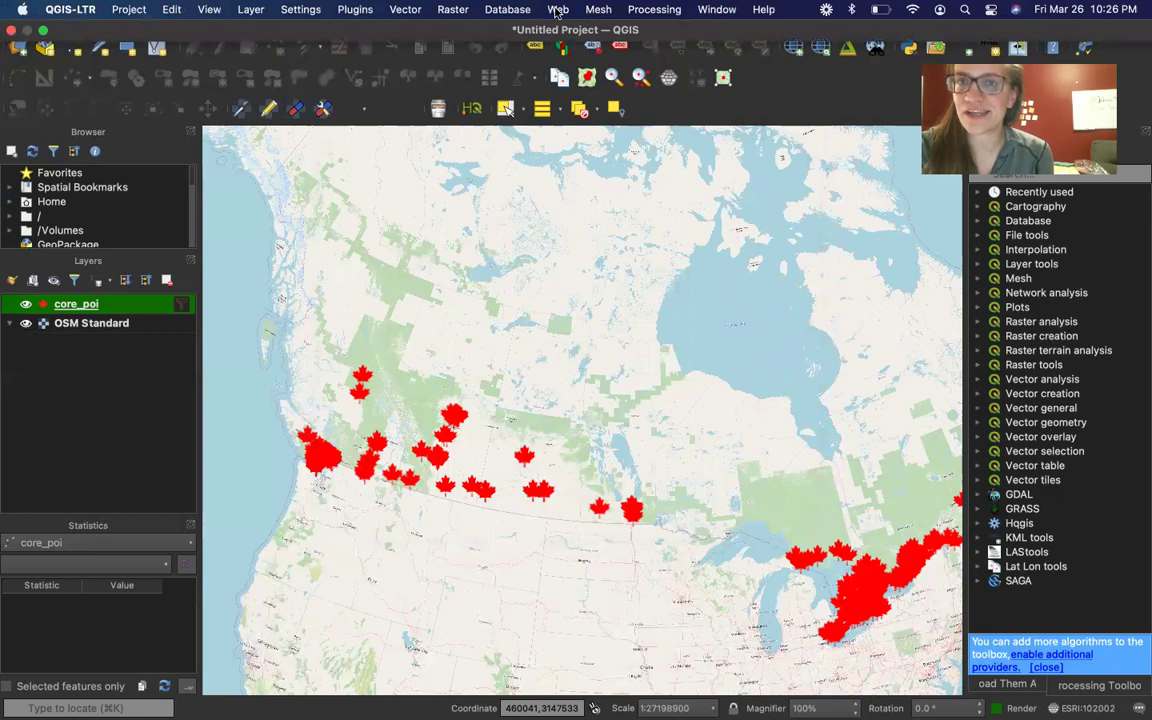
Step: Find the CartoDB Positron (retina) basemap under Web > QuickMapServices > CartoDB
{"action": "left_click", "coordinate": [558, 9]}
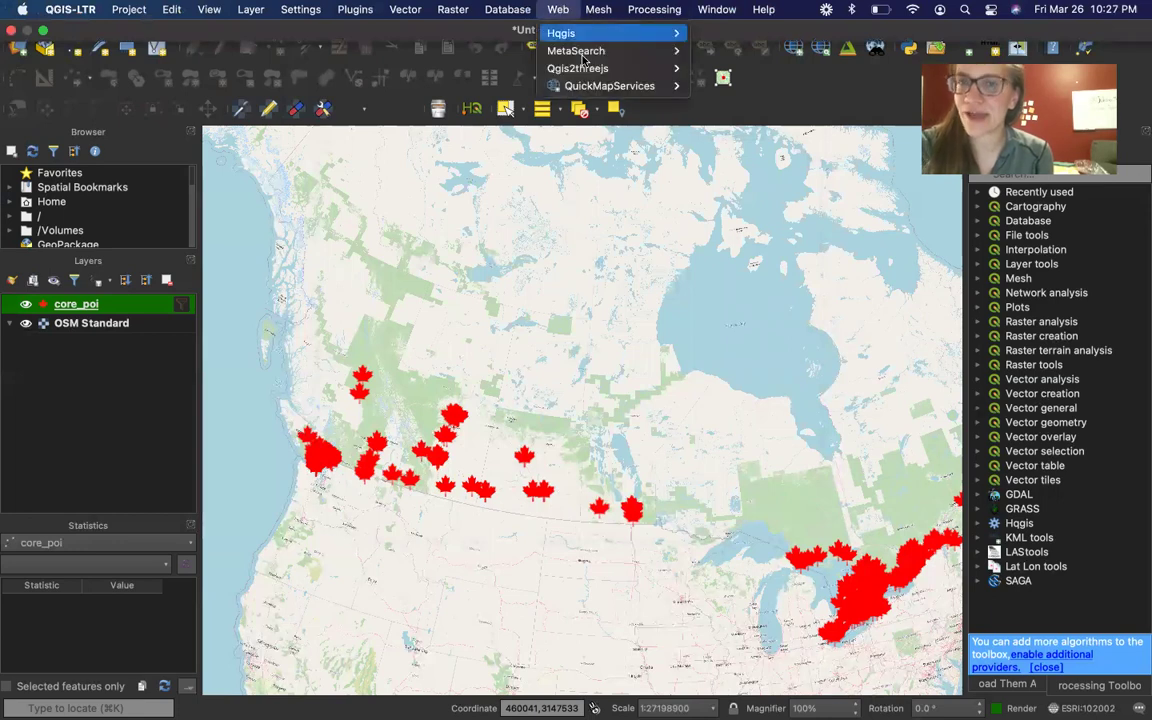
{"action": "mouse_move", "coordinate": [580, 86]}
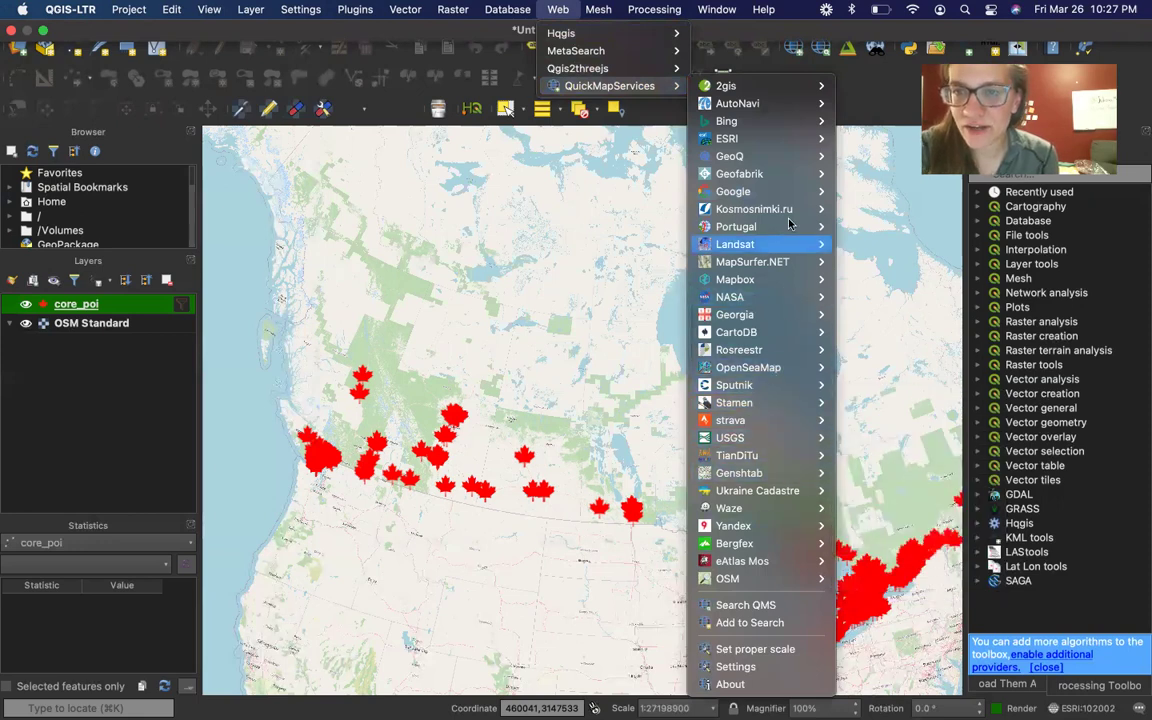
{"action": "mouse_move", "coordinate": [787, 178]}
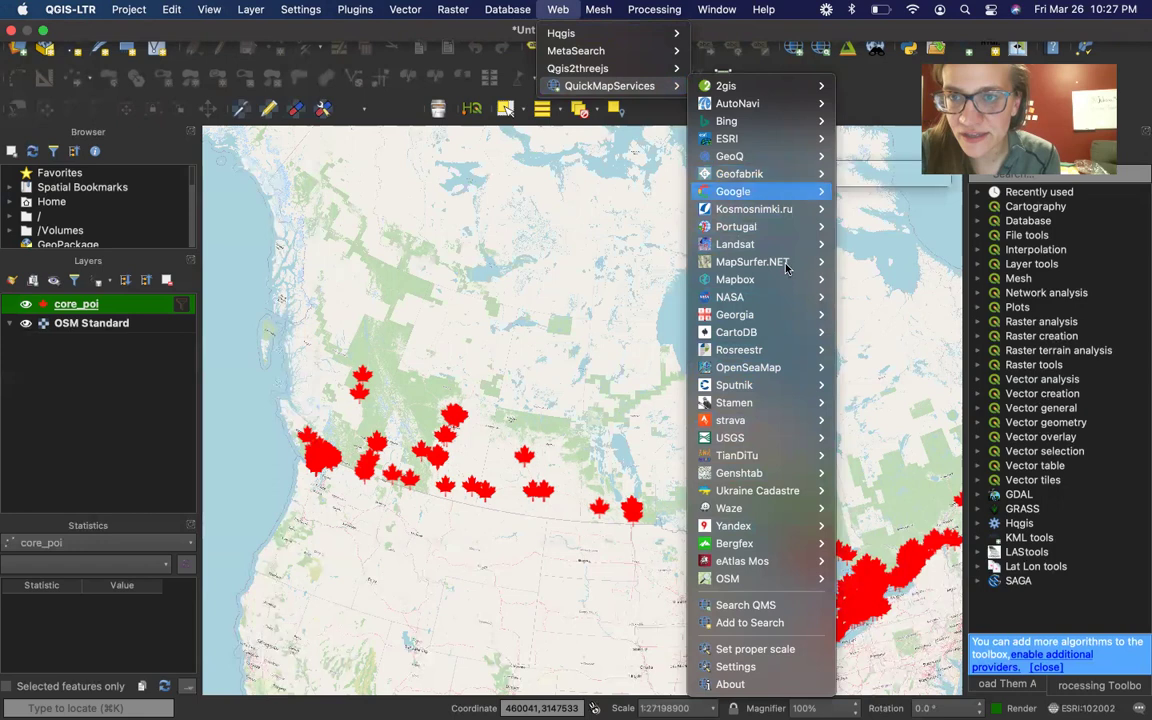
{"action": "mouse_move", "coordinate": [770, 424]}
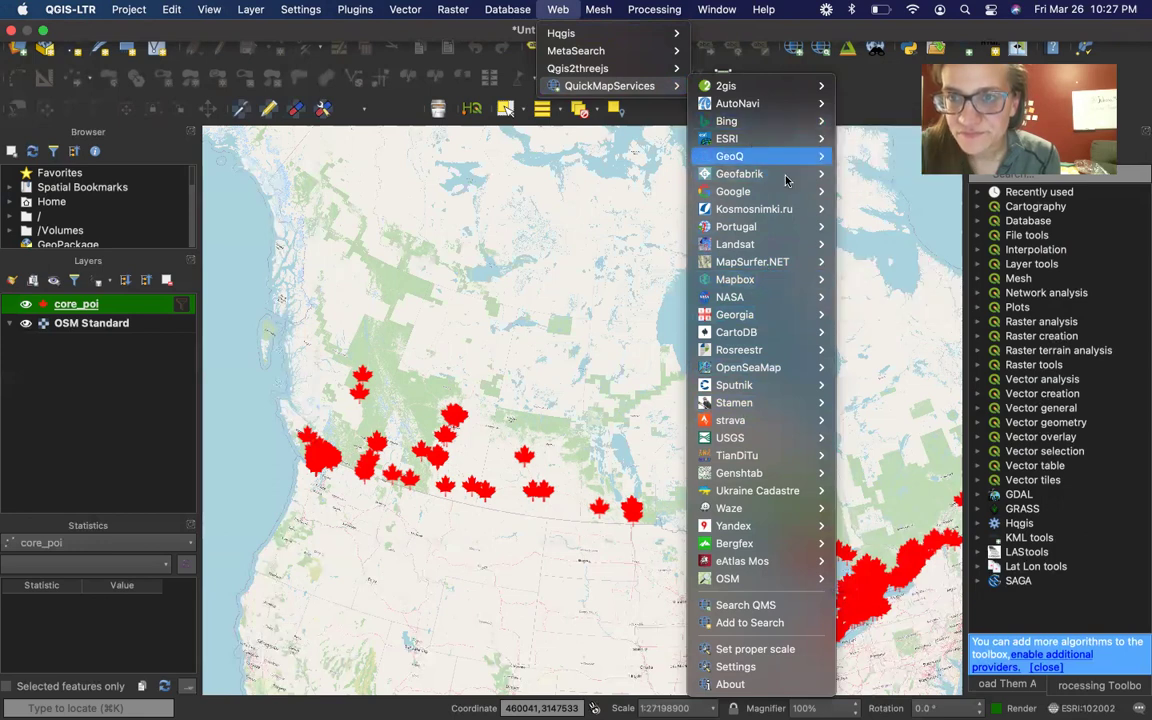
{"action": "mouse_move", "coordinate": [775, 332]}
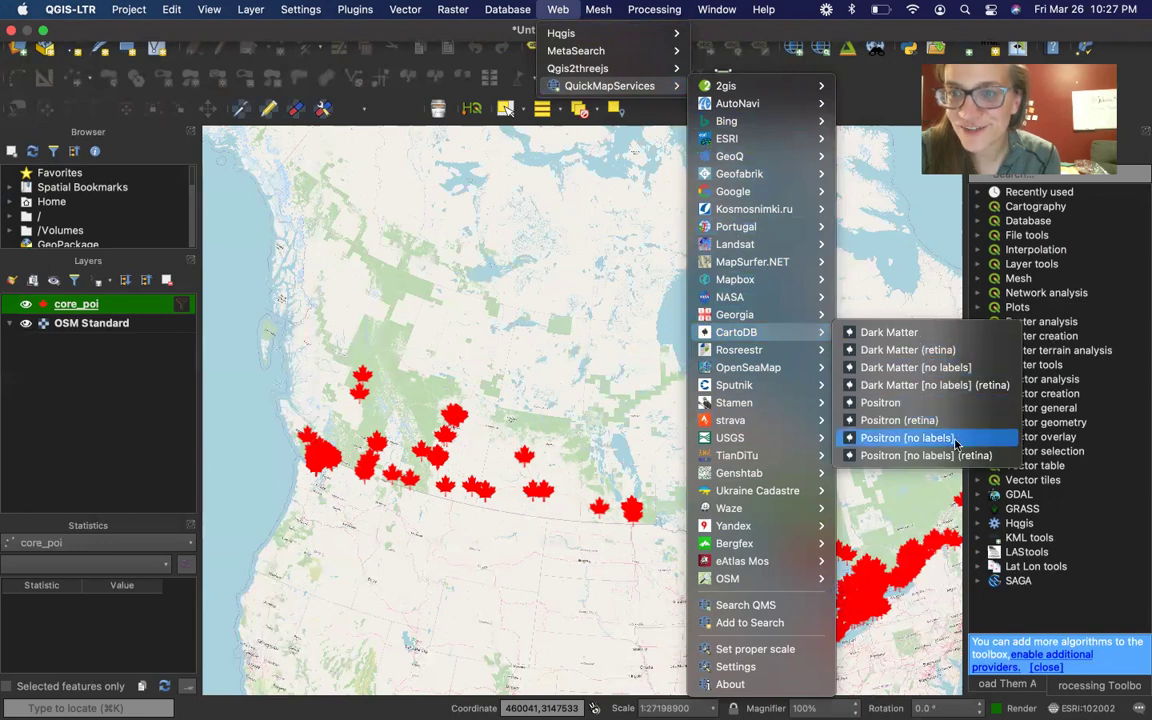
{"action": "left_click", "coordinate": [958, 420]}
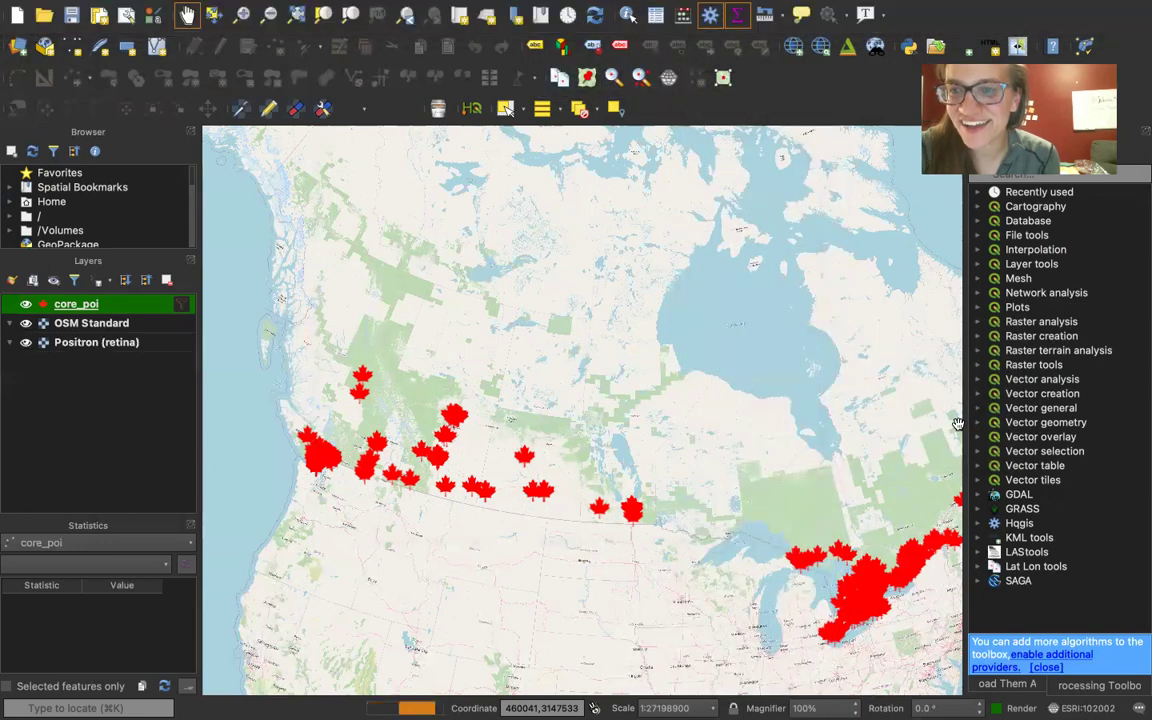